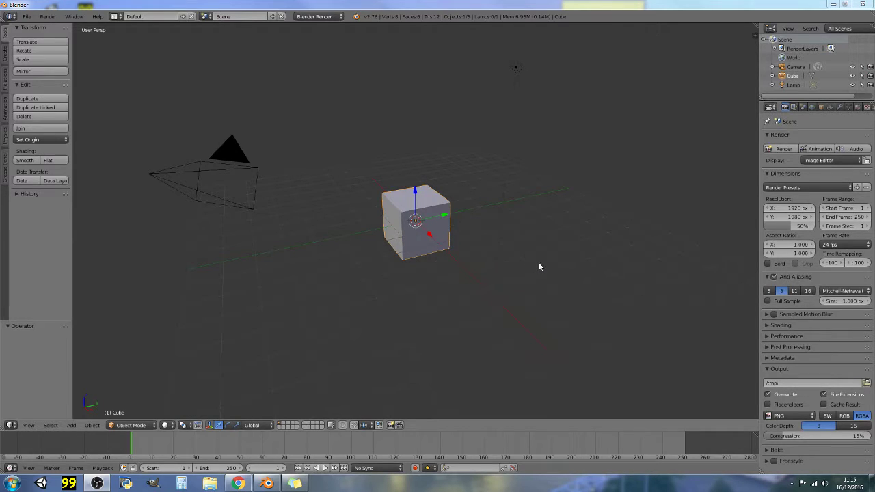
# Start the Screencast Keys display for the 3D view
pyautogui.press('n')
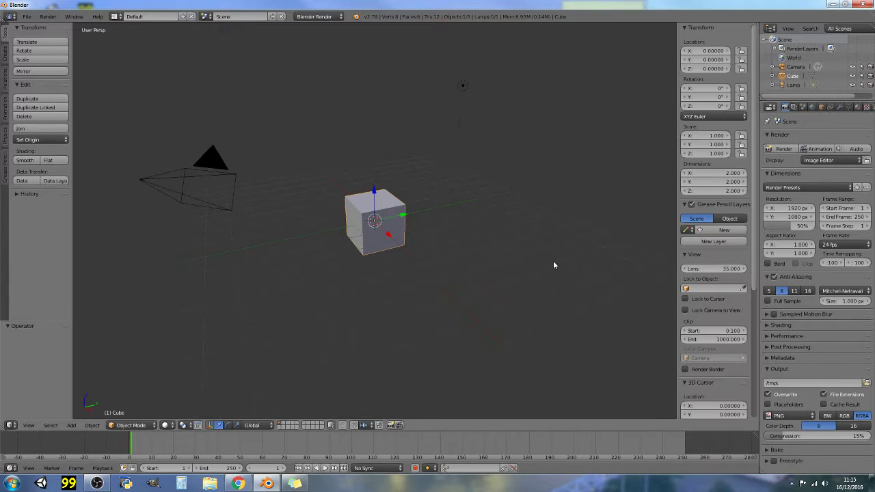
pyautogui.scroll(-5, 707, 352)
pyautogui.scroll(-3, 706, 353)
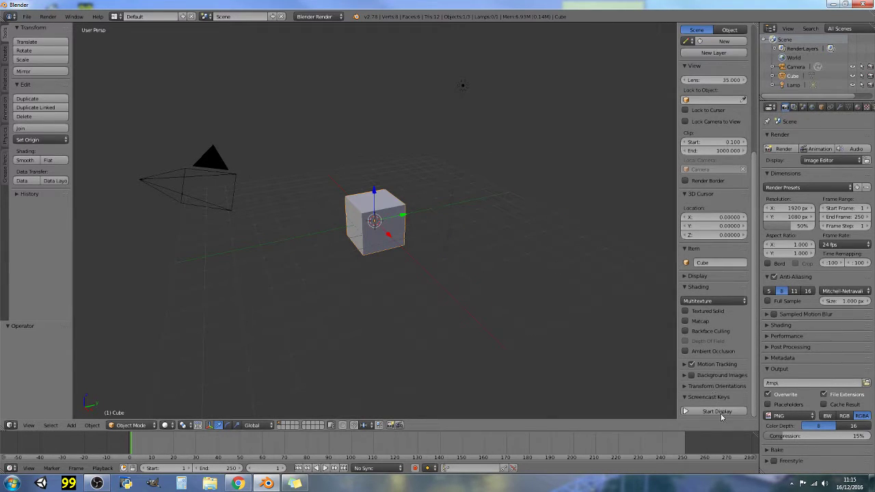
pyautogui.click(716, 411)
pyautogui.press('n')
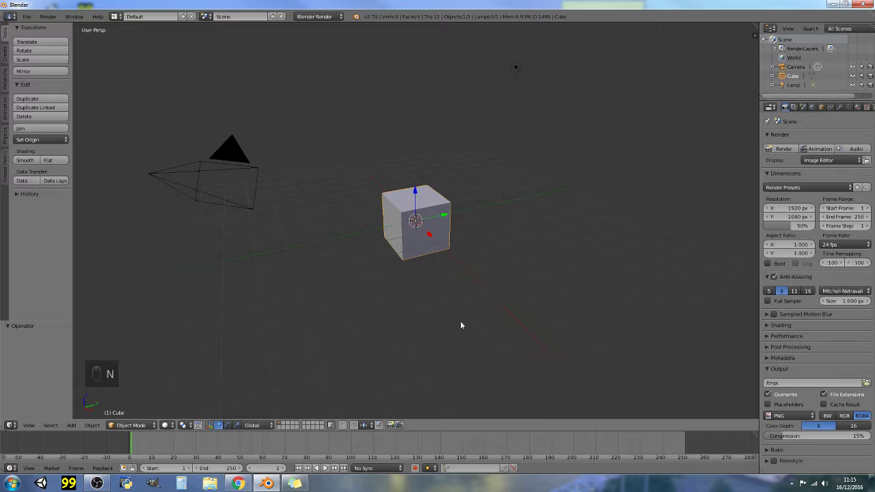
# Delete the default cube from the scene
pyautogui.press('x')
pyautogui.click(402, 266)
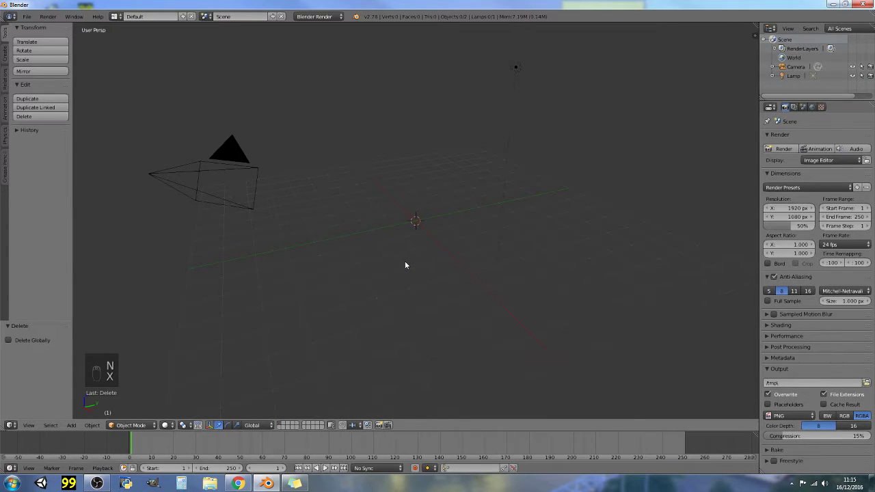
pyautogui.hotkey('shift', 'a')
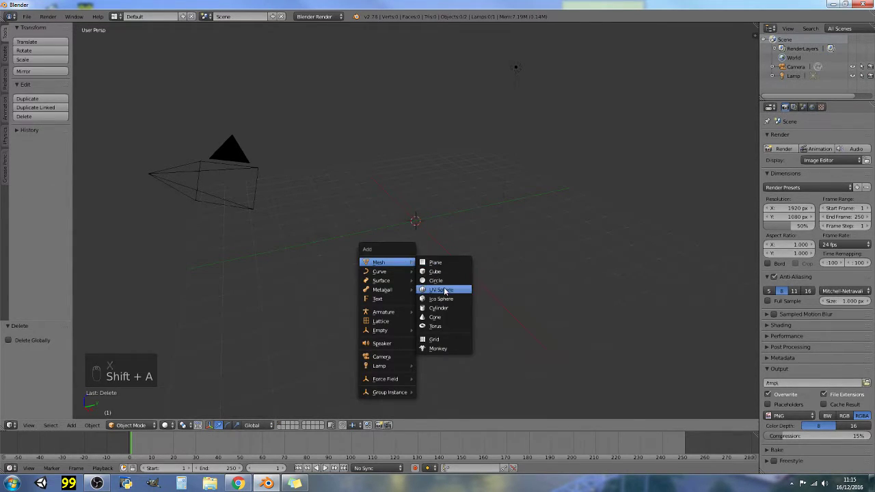
pyautogui.click(437, 271)
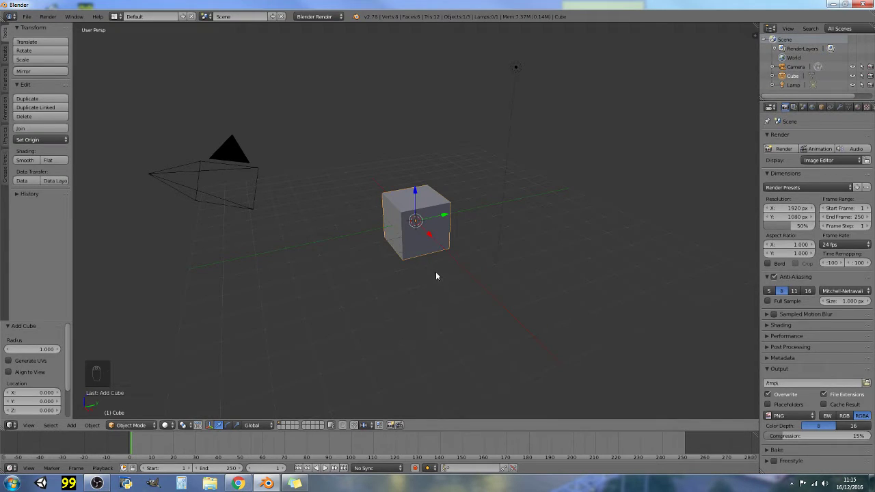
pyautogui.hotkey('ctrl', 'z')
# Add a mesh plane at the scene origin
pyautogui.hotkey('shift', 'a')
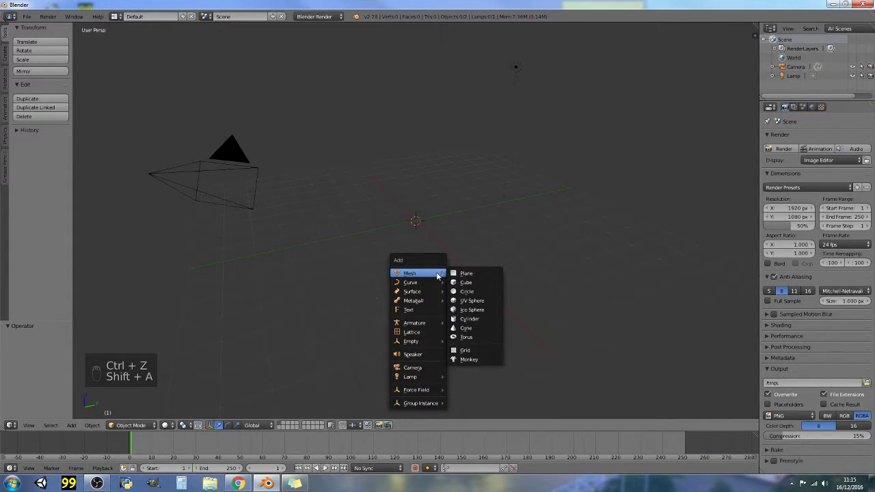
pyautogui.click(463, 273)
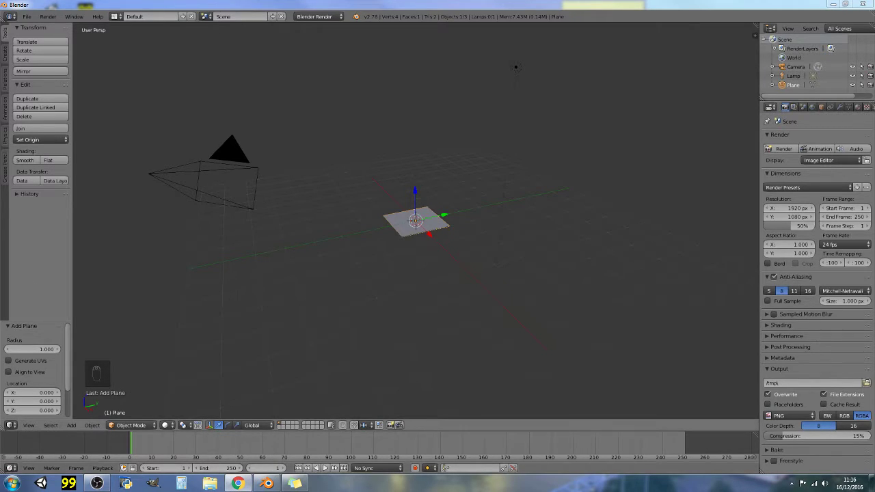
# Subdivide the whole plane four times in Edit Mode, one cut each time
pyautogui.moveTo(347, 165); pyautogui.dragTo(428, 243, button='middle')
pyautogui.scroll(3, 427, 243)
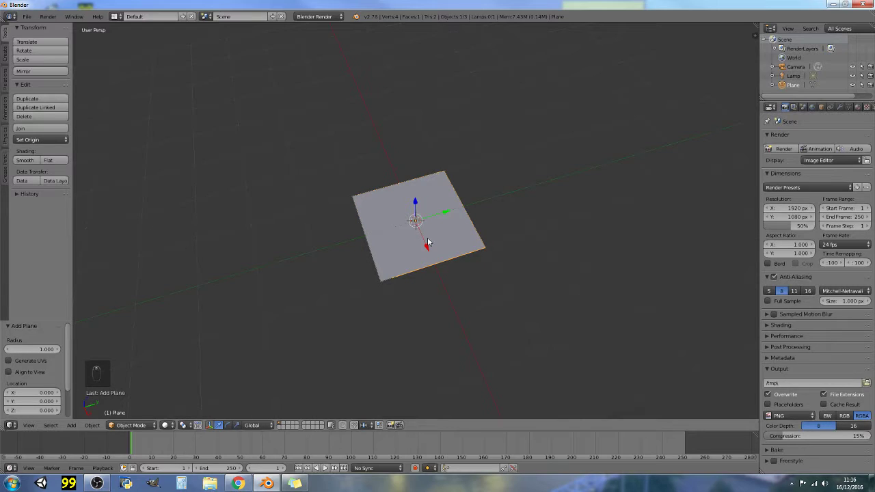
pyautogui.press('w')
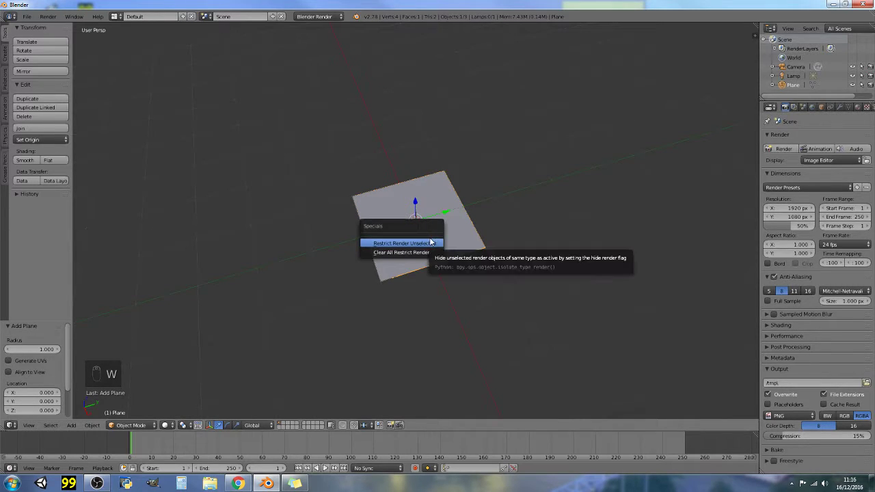
pyautogui.click(428, 242)
pyautogui.press('Tab')
pyautogui.press('w')
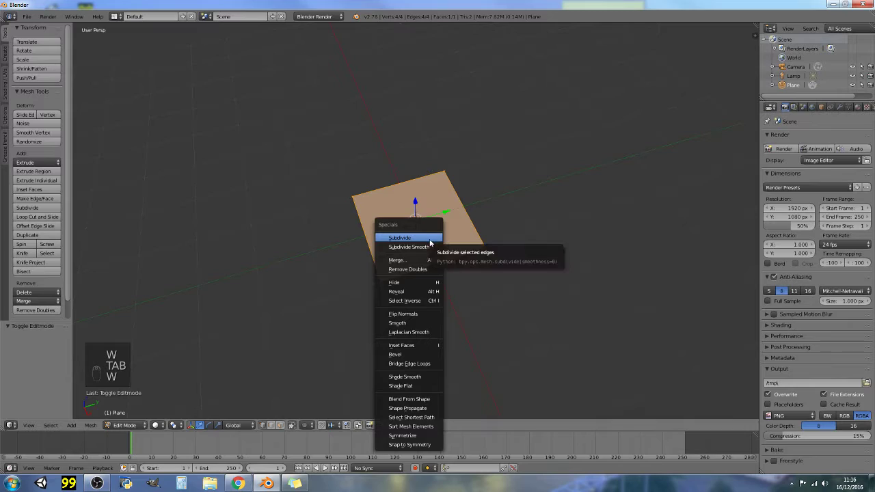
pyautogui.click(430, 240)
pyautogui.press('w')
pyautogui.click(430, 241)
pyautogui.press('w')
pyautogui.click(430, 242)
pyautogui.press('w')
pyautogui.click(430, 242)
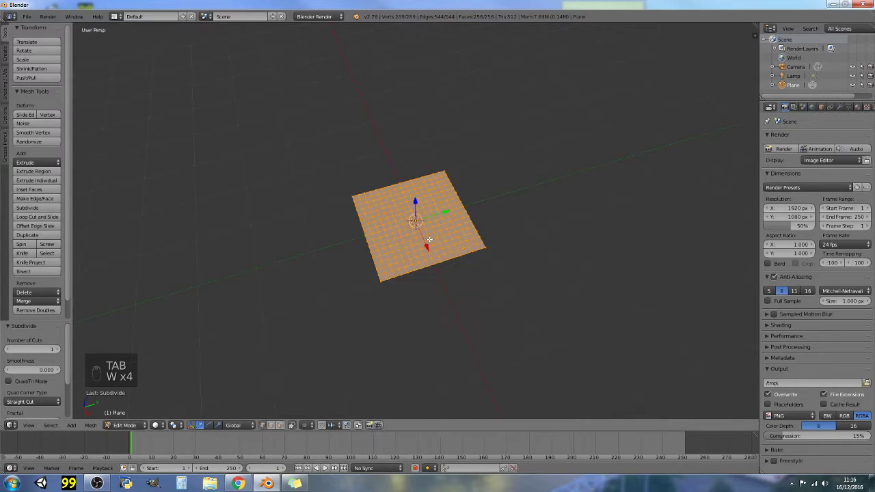
# Add a vertex color layer to the plane and name it vcol1
pyautogui.moveTo(320, 253); pyautogui.dragTo(287, 260, button='middle')
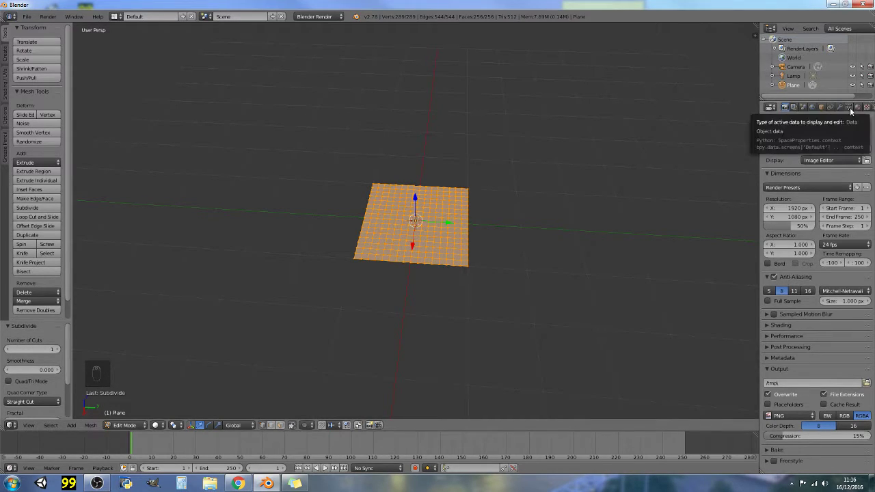
pyautogui.click(850, 108)
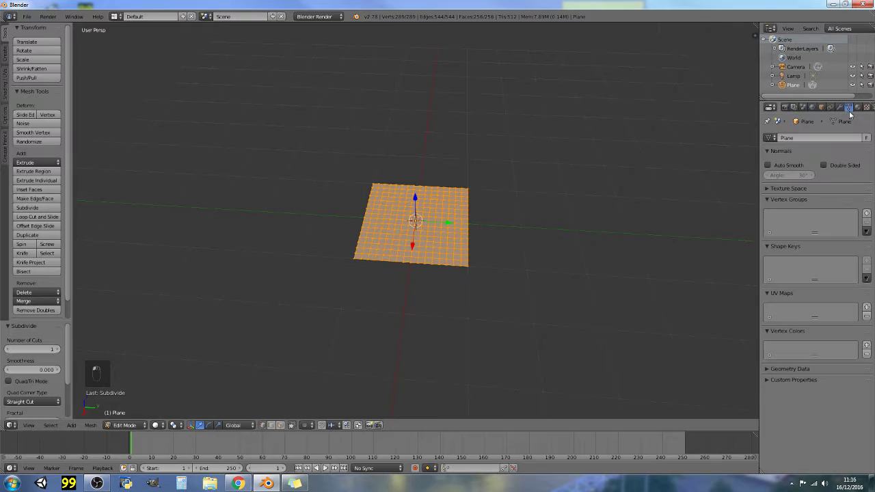
pyautogui.click(866, 345)
pyautogui.doubleClick(800, 349)
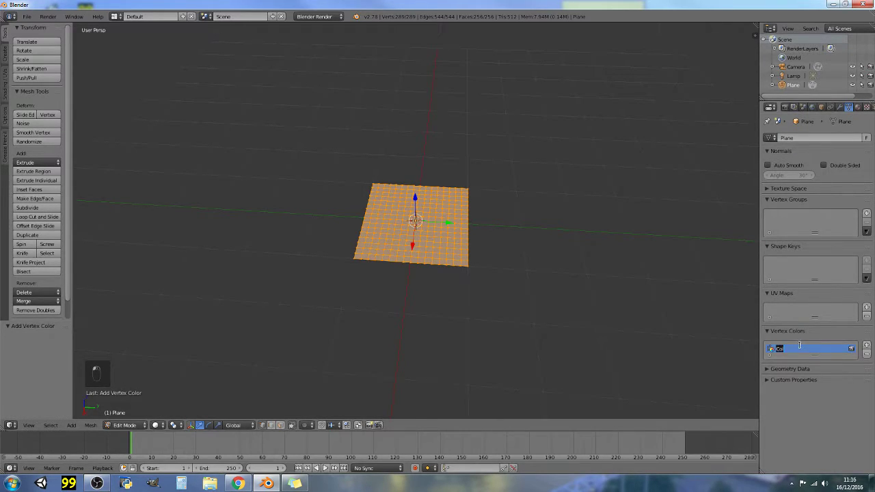
pyautogui.write('vcol1')
pyautogui.press('Return')
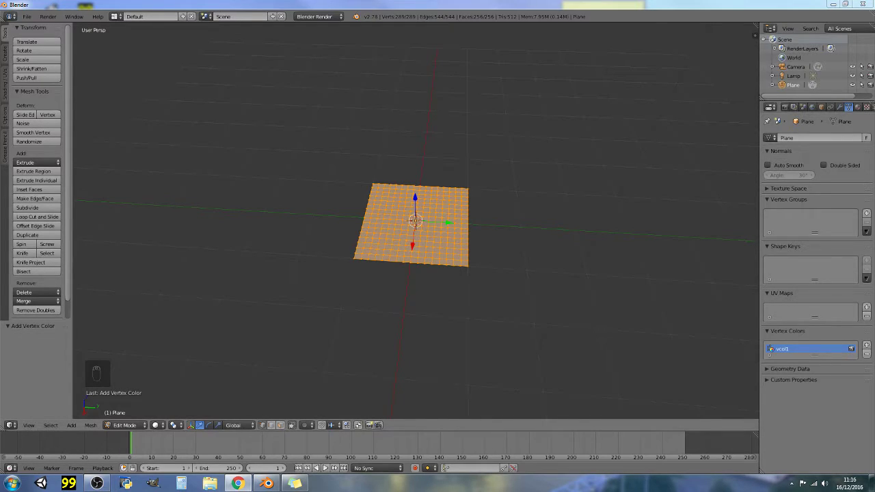
# Switch the plane to Vertex Paint mode and paint a blue band along its near edge
pyautogui.click(140, 425)
pyautogui.click(137, 384)
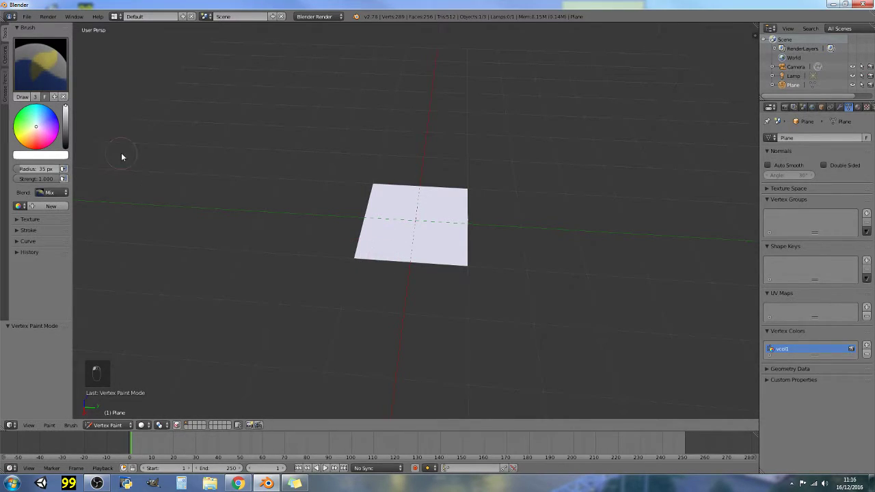
pyautogui.moveTo(36, 128); pyautogui.dragTo(57, 116)
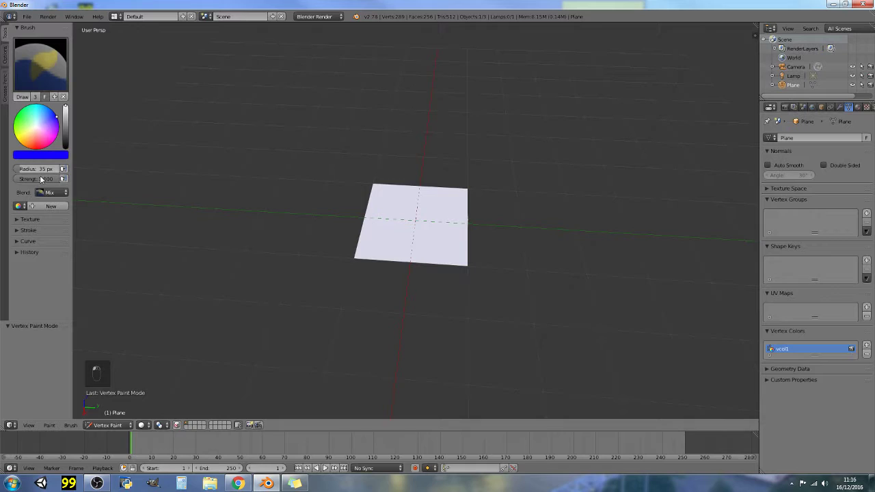
pyautogui.moveTo(355, 252)
pyautogui.mouseDown()
pyautogui.moveTo(377, 261)
pyautogui.moveTo(479, 264)
pyautogui.mouseUp()
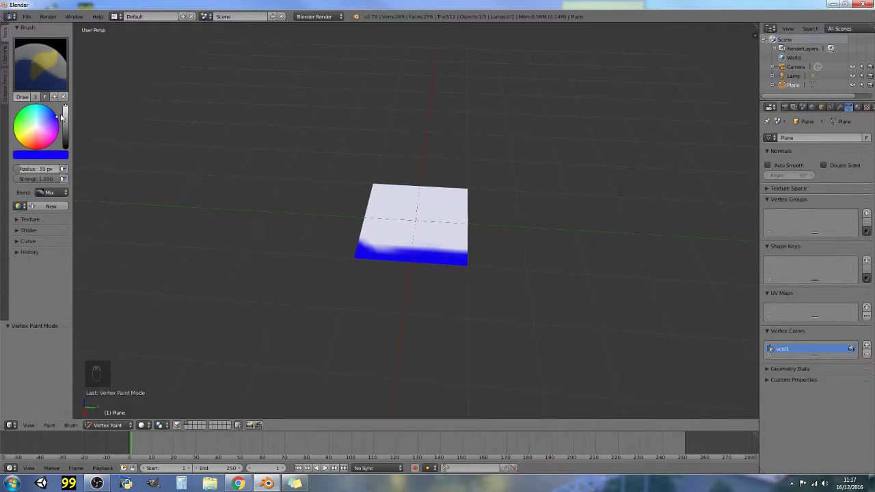
# Change the brush color to red and add a second vertex color layer named vcol2
pyautogui.moveTo(56, 121); pyautogui.dragTo(38, 147)
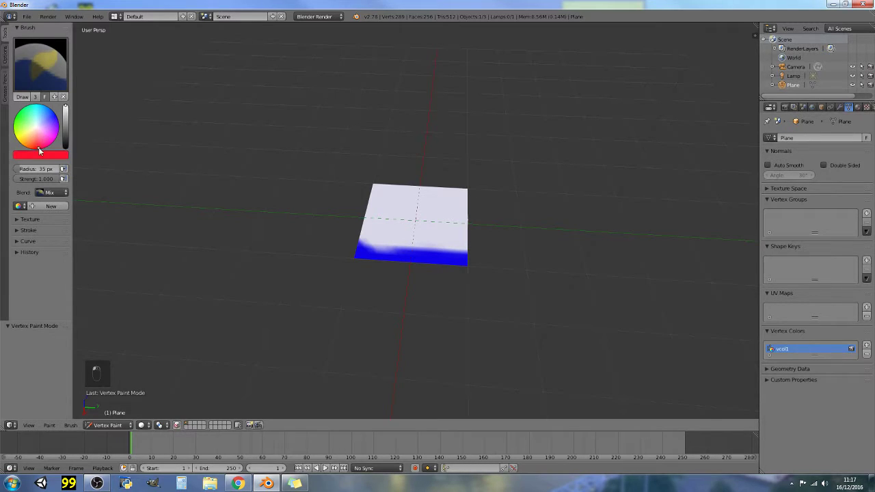
pyautogui.click(866, 346)
pyautogui.doubleClick(807, 358)
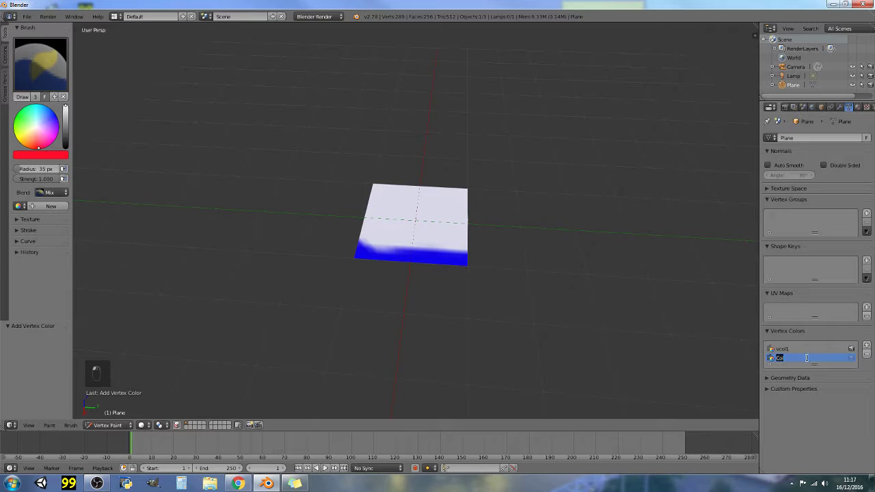
pyautogui.write('vcol2')
pyautogui.press('Return')
# Set the brush strength to 0.8 and paint a red band across the middle of the plane
pyautogui.click(45, 179)
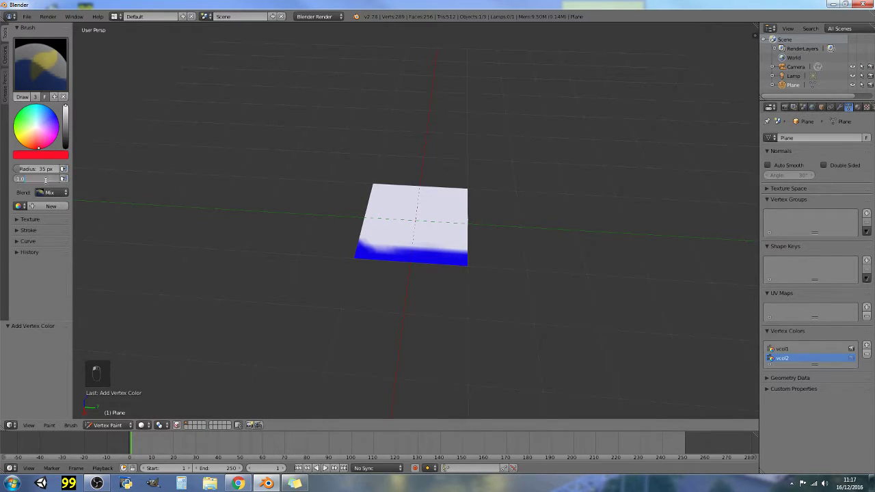
pyautogui.write('0.8')
pyautogui.press('Return')
pyautogui.moveTo(357, 230); pyautogui.dragTo(483, 237)
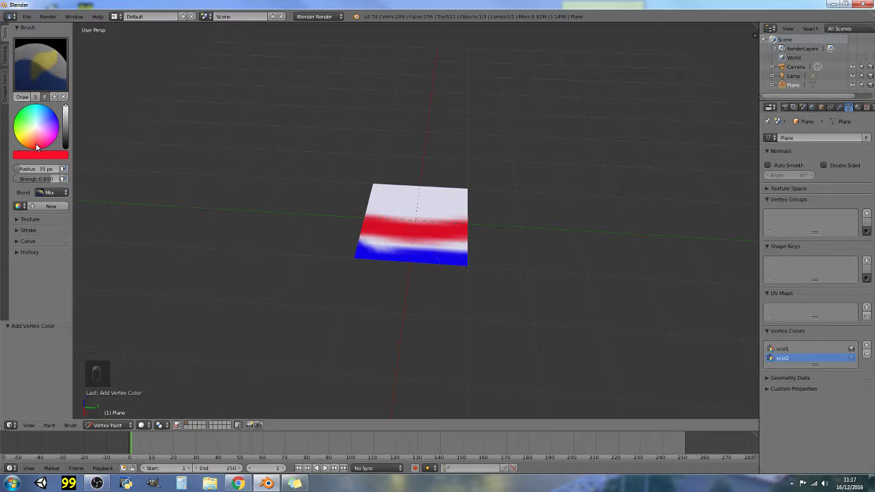
# Add a third vertex color layer to the plane and name it vcol3
pyautogui.click(866, 345)
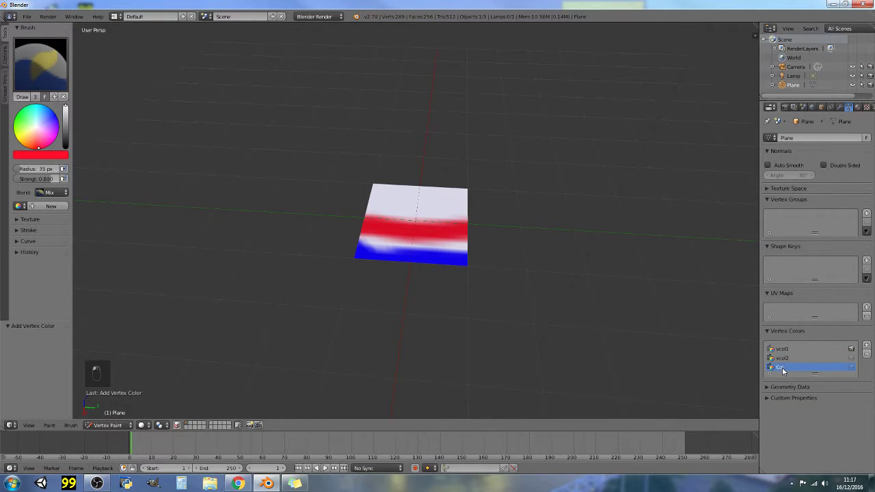
pyautogui.write('vcol3')
pyautogui.press('Return')
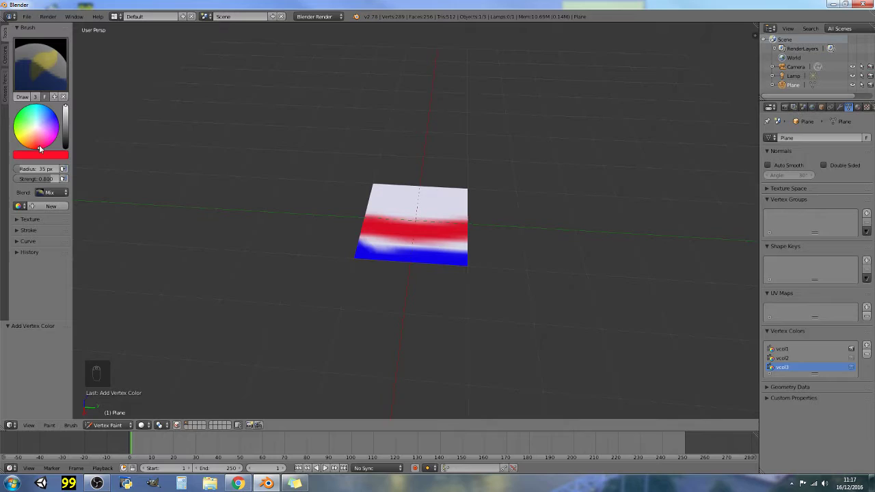
# Paint a green band along the plane's far edge with the brush strength set to 0.5
pyautogui.click(14, 125)
pyautogui.click(41, 179)
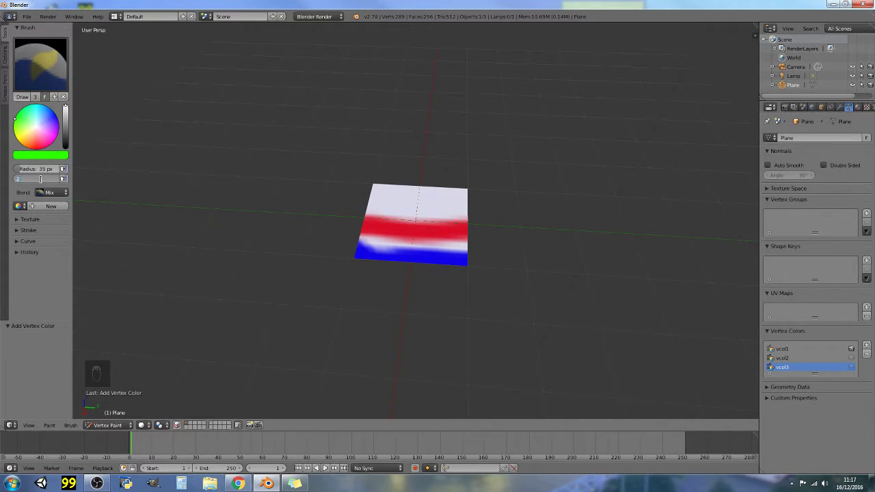
pyautogui.write('.5')
pyautogui.press('Return')
pyautogui.moveTo(366, 178)
pyautogui.mouseDown()
pyautogui.moveTo(381, 192)
pyautogui.moveTo(458, 198)
pyautogui.moveTo(375, 198)
pyautogui.moveTo(458, 205)
pyautogui.moveTo(356, 203)
pyautogui.mouseUp()
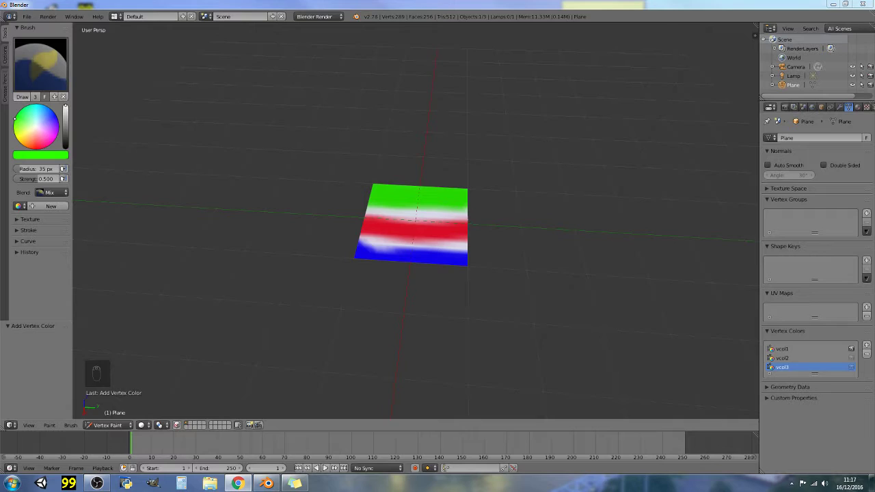
# Change the render engine to Cycles Render and the screen layout to Compositing
pyautogui.click(334, 16)
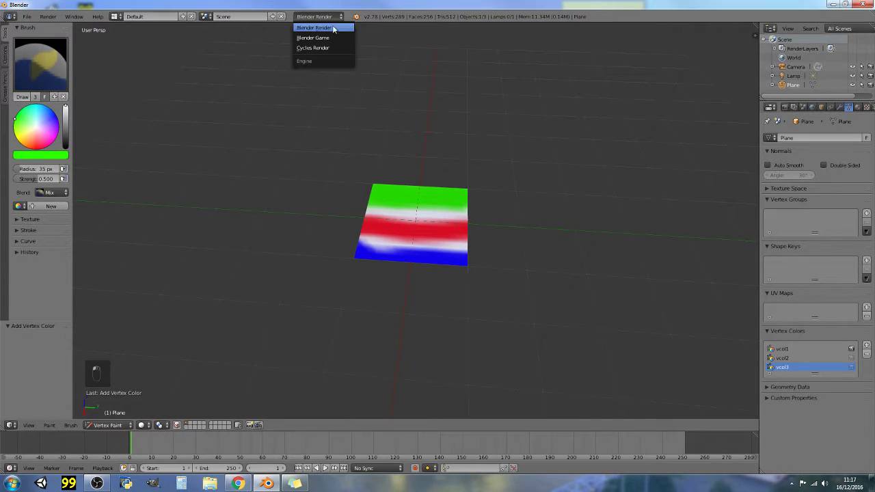
pyautogui.click(338, 48)
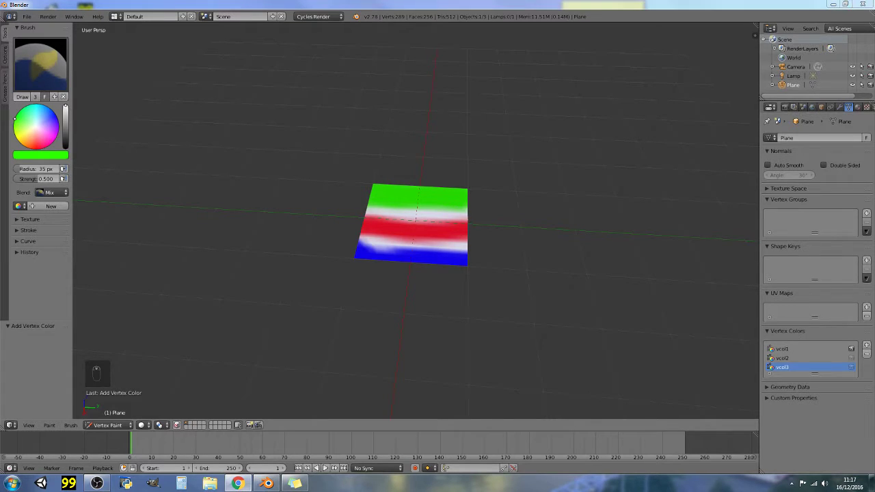
pyautogui.click(115, 16)
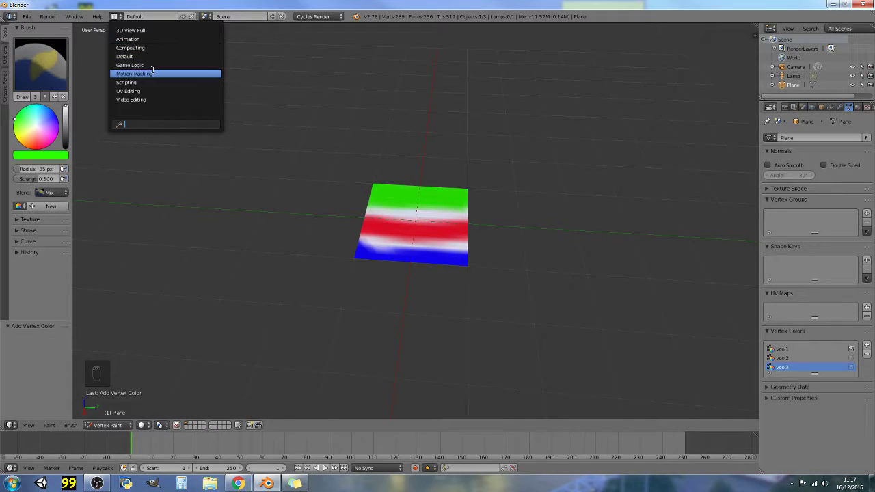
pyautogui.click(153, 48)
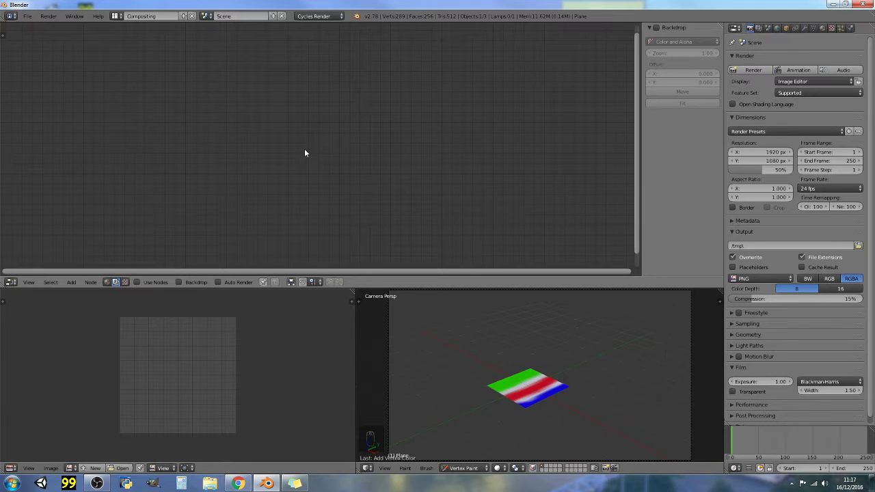
pyautogui.hotkey('ctrl', 'Right')
pyautogui.hotkey('ctrl', 'Left')
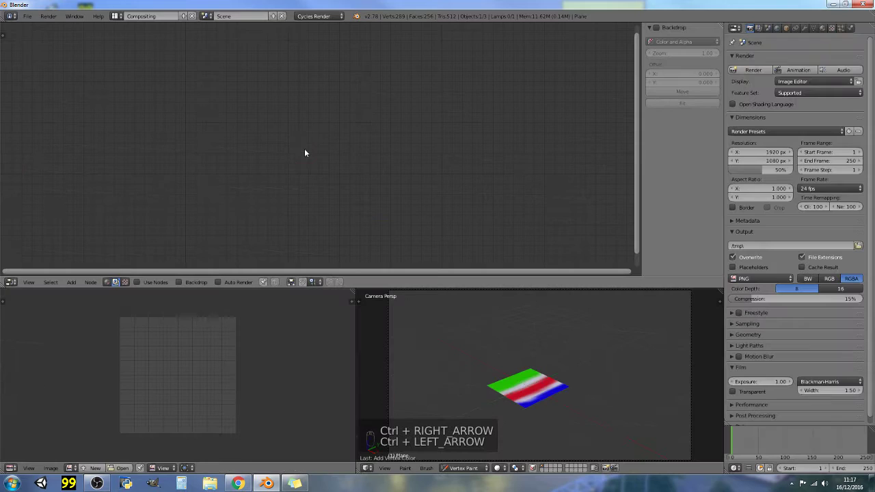
pyautogui.hotkey('ctrl', 'Right')
pyautogui.hotkey('ctrl', 'Left')
pyautogui.hotkey('ctrl', 'Right')
pyautogui.hotkey('ctrl', 'Left')
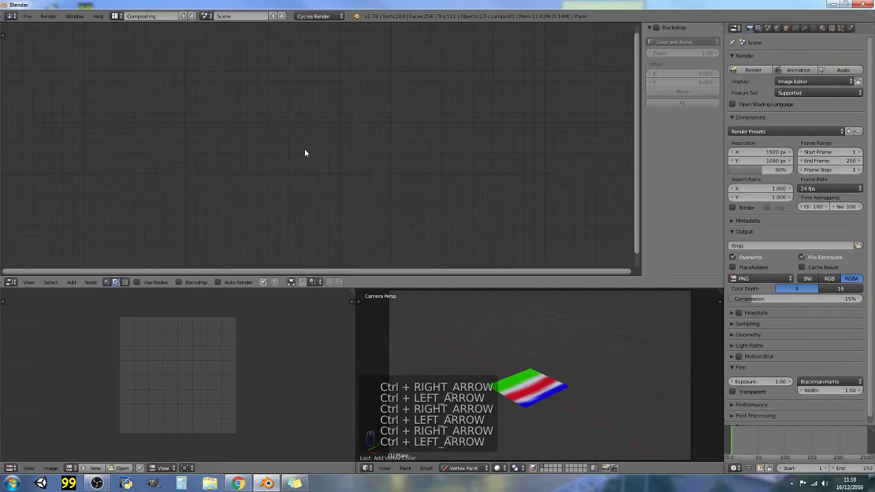
pyautogui.hotkey('ctrl', 'Right')
pyautogui.hotkey('ctrl', 'Left')
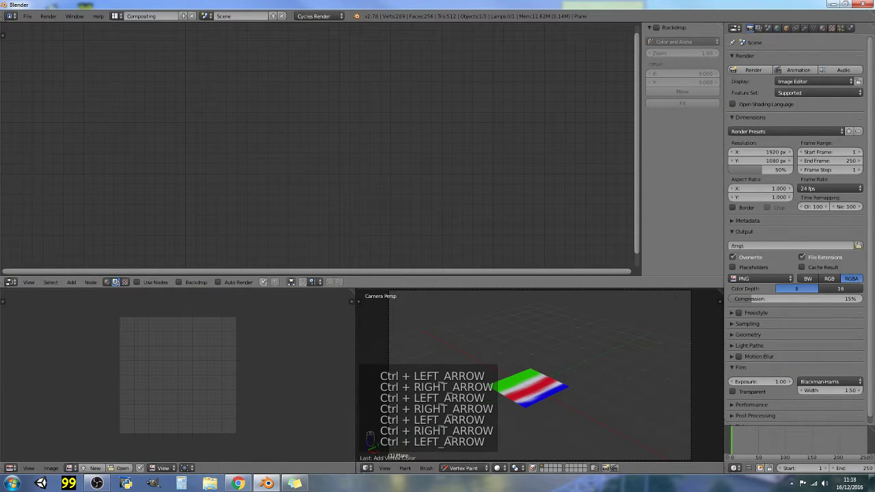
# Create a new material for the plane in the node editor and add an Attribute input node beside the Diffuse BSDF
pyautogui.click(107, 283)
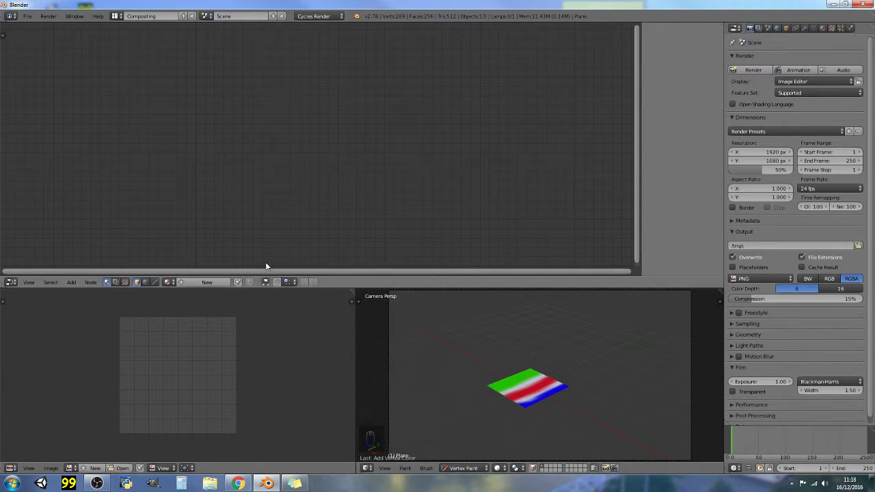
pyautogui.click(195, 282)
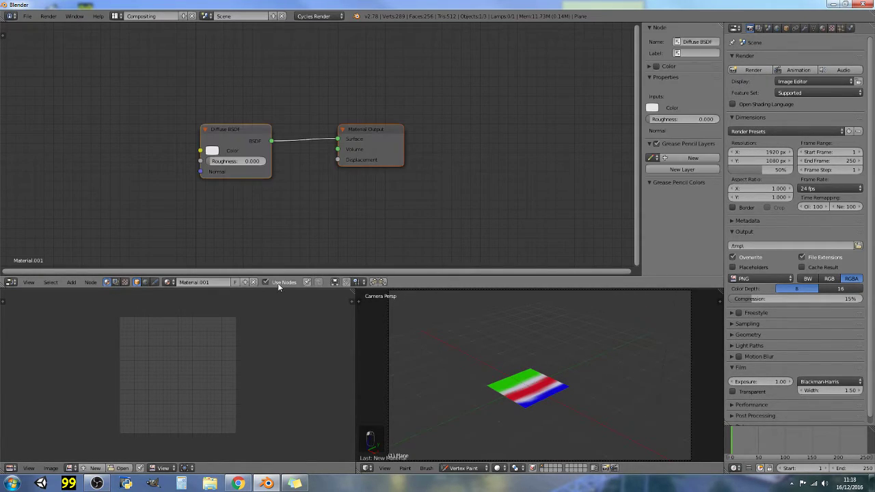
pyautogui.hotkey('shift', 'a')
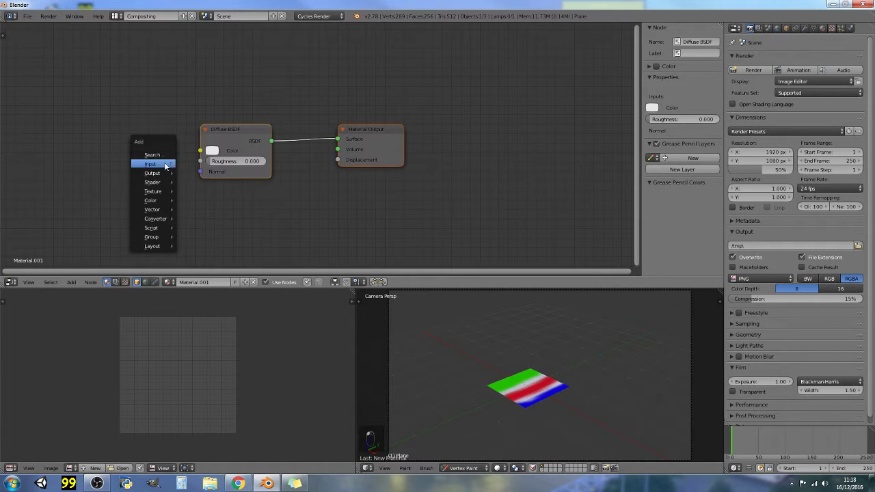
pyautogui.moveTo(164, 166)
pyautogui.click(200, 164)
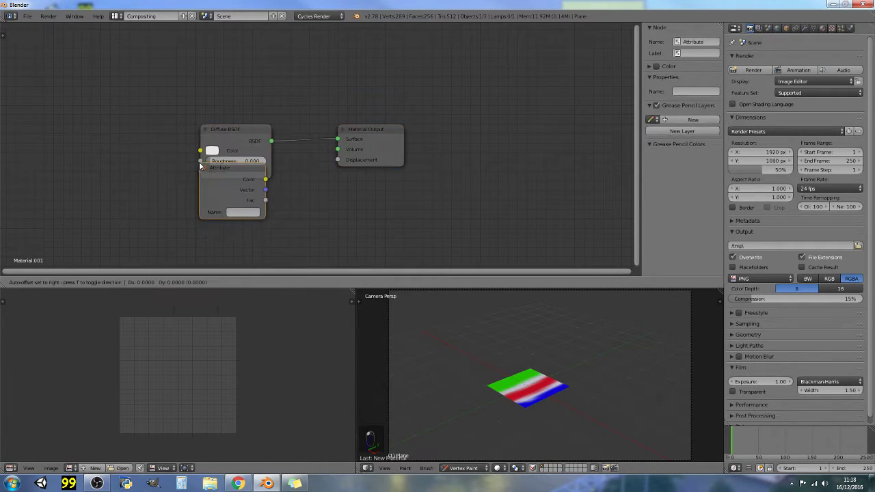
pyautogui.click(115, 128)
# Space out the Attribute, Diffuse BSDF and Material Output nodes in a row with room for connections
pyautogui.click(240, 129)
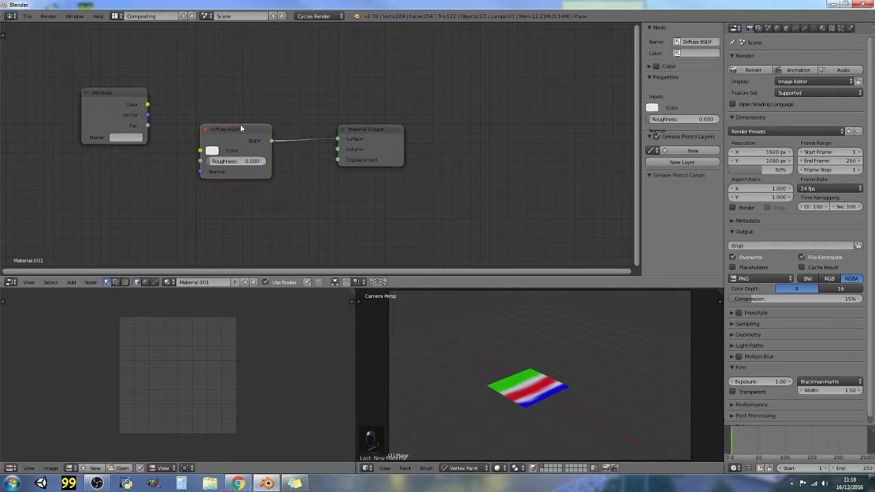
pyautogui.moveTo(240, 129); pyautogui.dragTo(309, 95)
pyautogui.moveTo(400, 132); pyautogui.dragTo(430, 139)
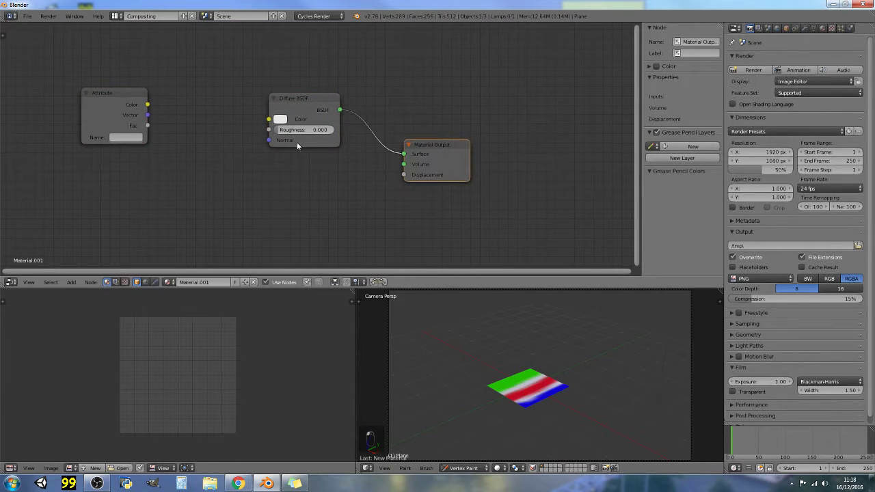
pyautogui.moveTo(119, 91); pyautogui.dragTo(176, 128)
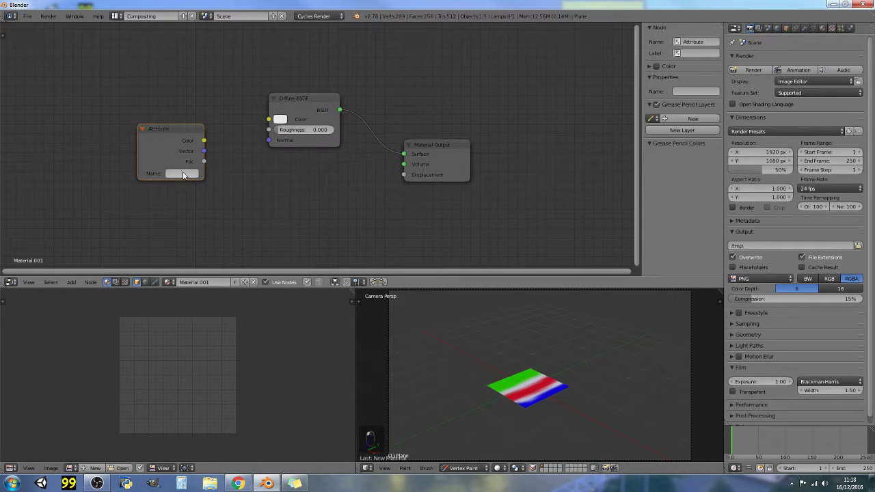
pyautogui.click(182, 173)
pyautogui.click(157, 156)
pyautogui.click(499, 352)
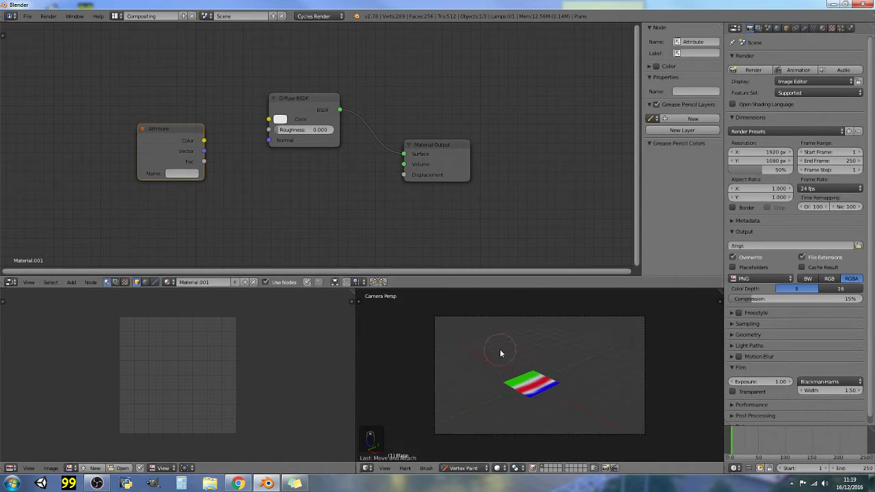
pyautogui.scroll(2, 500, 354)
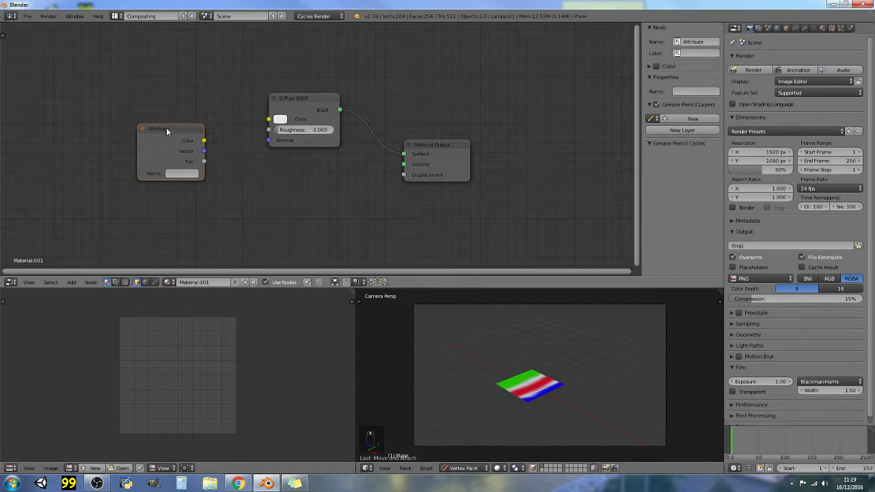
pyautogui.moveTo(166, 127)
pyautogui.mouseDown()
pyautogui.moveTo(164, 119)
pyautogui.moveTo(169, 127)
pyautogui.mouseUp()
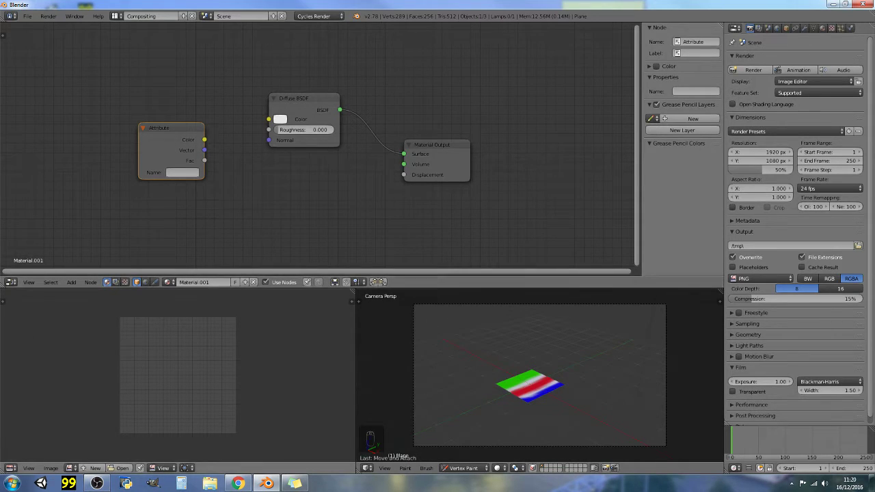
pyautogui.scroll(-1, 177, 375)
pyautogui.scroll(1, 178, 376)
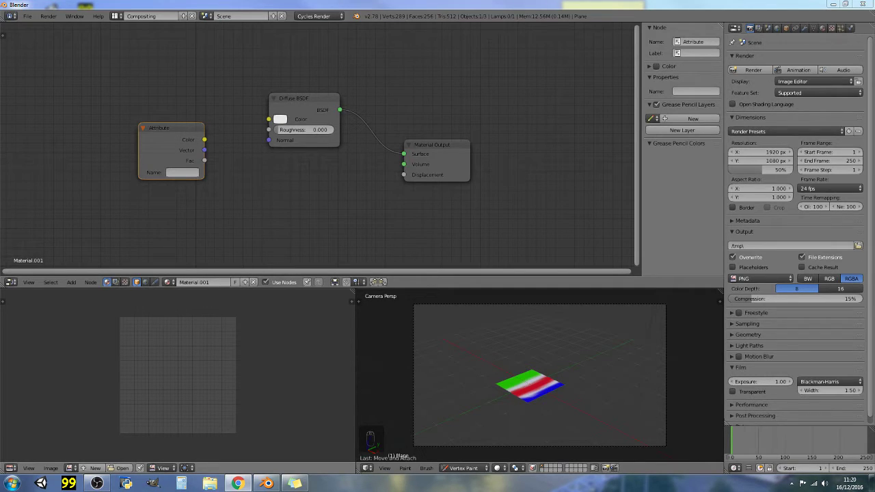
# Set the 3D viewport shading to Rendered
pyautogui.click(464, 469)
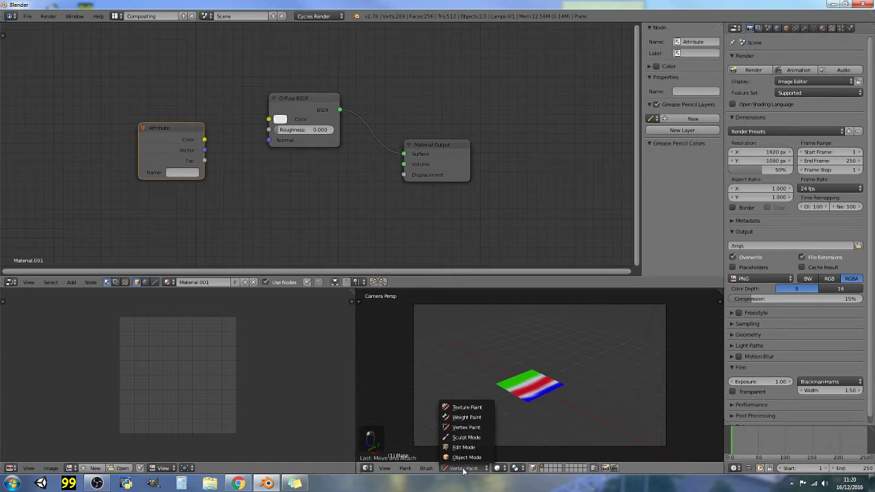
pyautogui.click(500, 469)
pyautogui.click(510, 410)
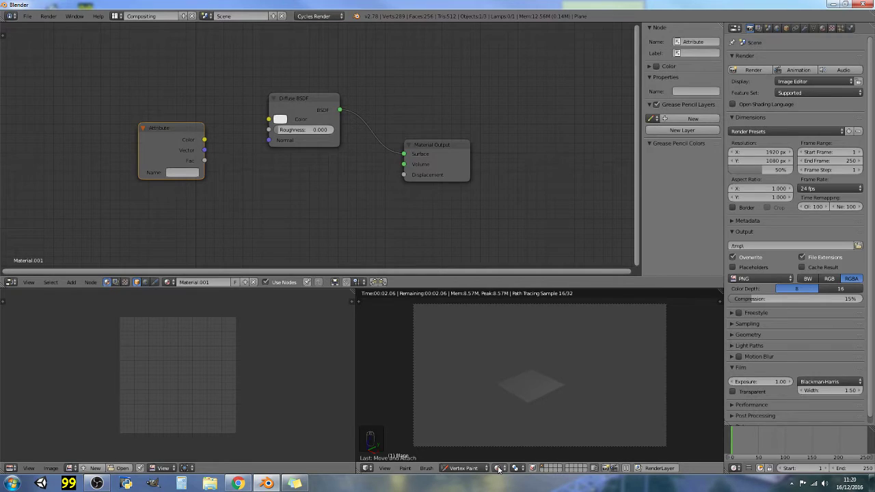
# Set the Attribute node's name to vcol and connect its Color output to the Diffuse BSDF's Color input
pyautogui.click(186, 172)
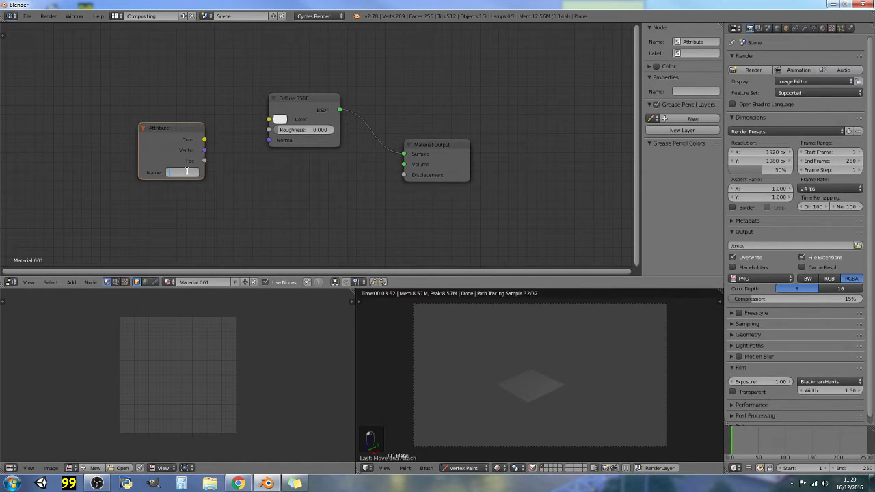
pyautogui.write('C')
pyautogui.press('Return')
pyautogui.moveTo(204, 140); pyautogui.dragTo(268, 120)
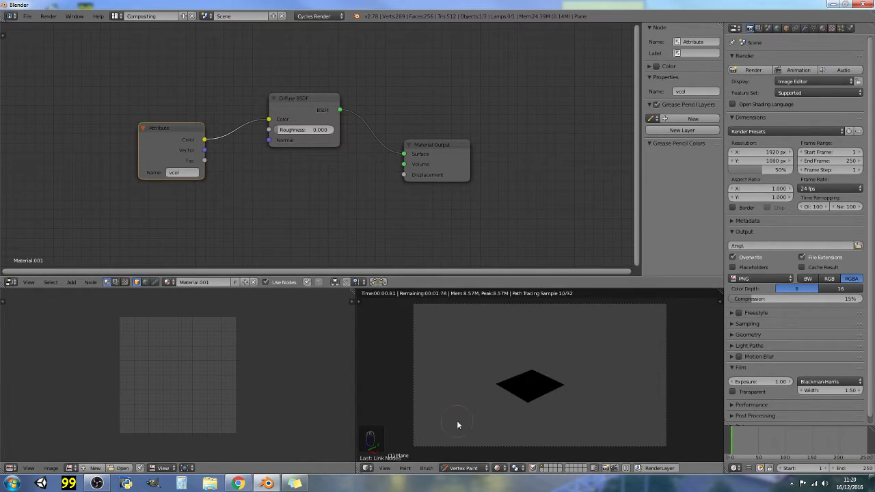
# Set the Attribute node's name to vcol1, matching the plane's first vertex color layer, and preview it in Rendered viewport shading
pyautogui.click(509, 470)
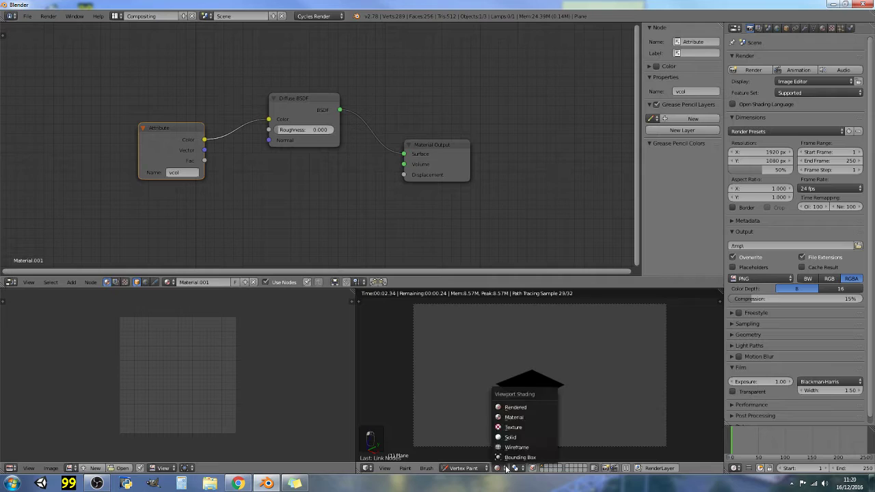
pyautogui.click(507, 429)
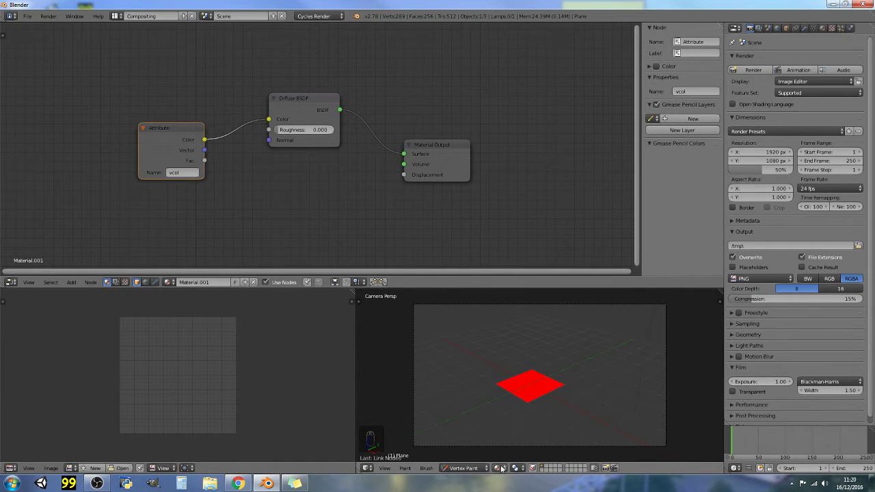
pyautogui.click(814, 28)
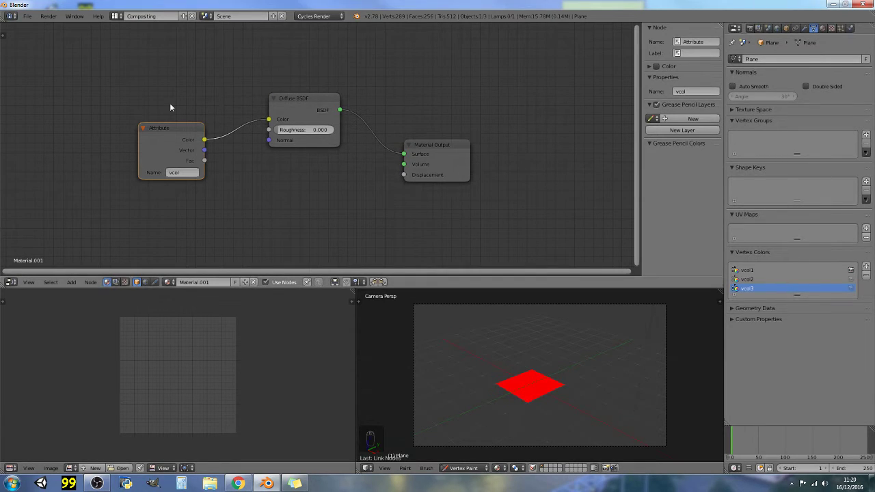
pyautogui.click(184, 172)
pyautogui.write('1')
pyautogui.press('Return')
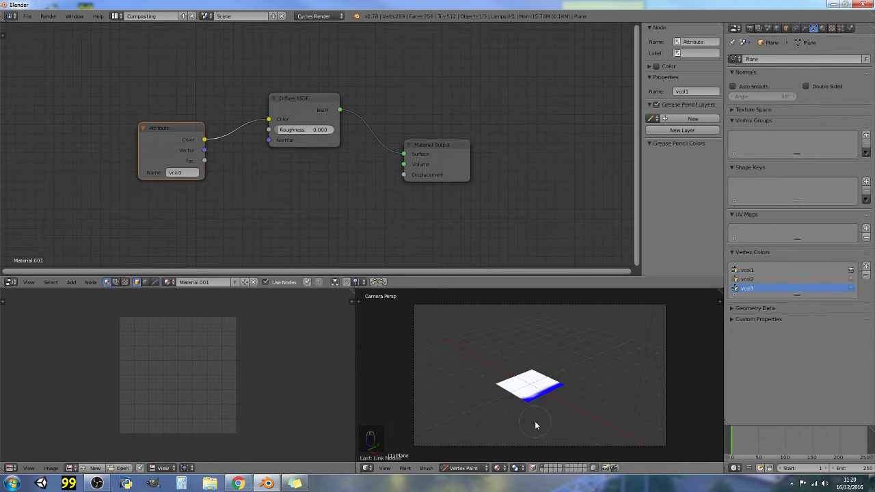
pyautogui.scroll(3, 561, 404)
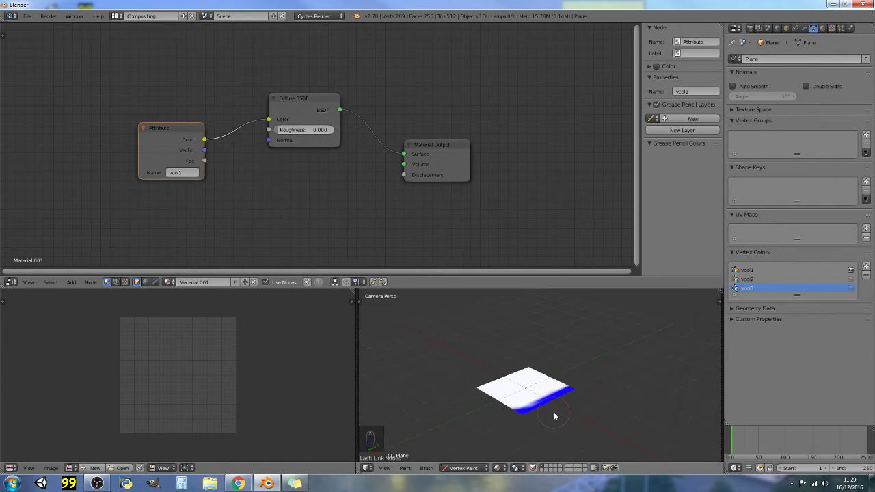
pyautogui.scroll(-3, 491, 460)
pyautogui.click(501, 469)
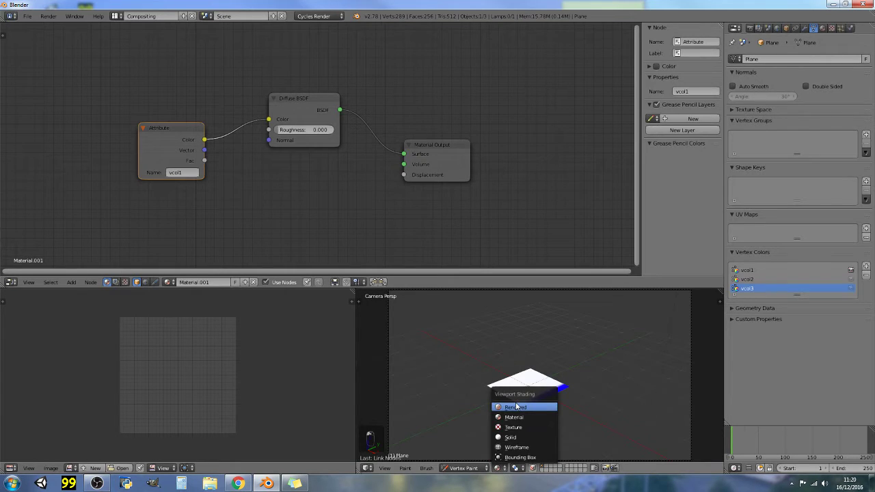
pyautogui.click(516, 408)
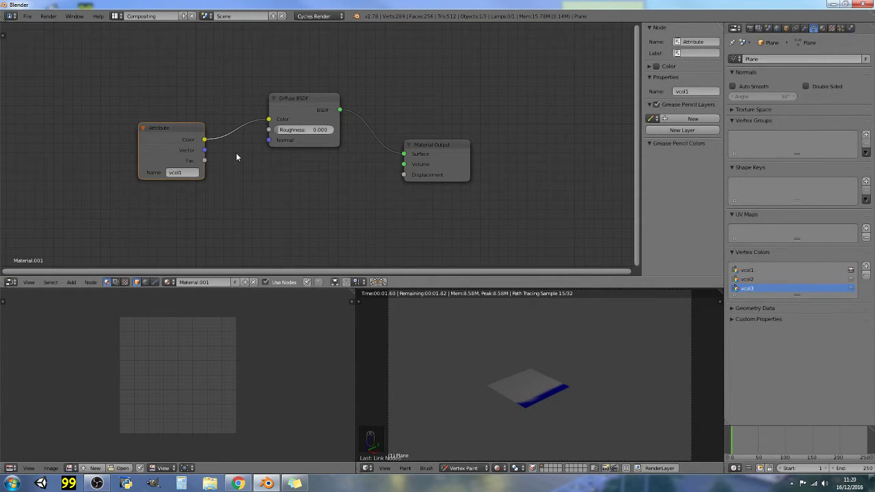
# Select the vcol2 vertex color layer and set the Attribute node's name to vcol2
pyautogui.click(192, 172)
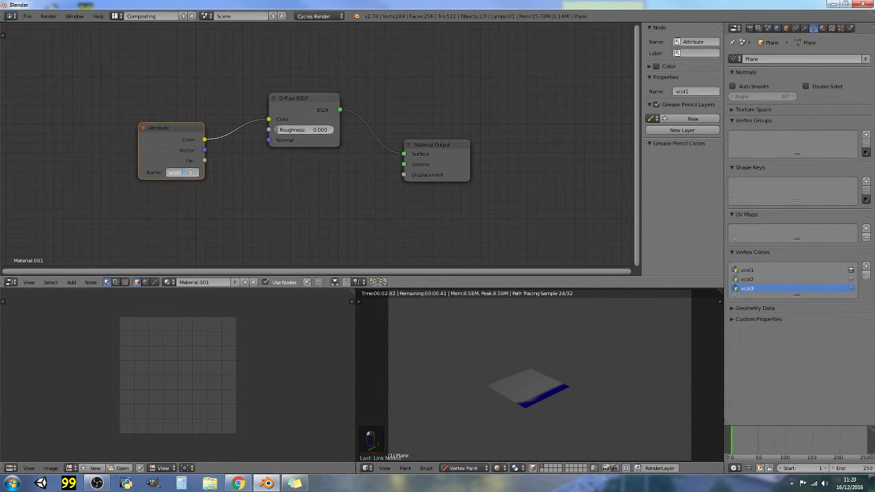
pyautogui.click(758, 282)
pyautogui.click(757, 280)
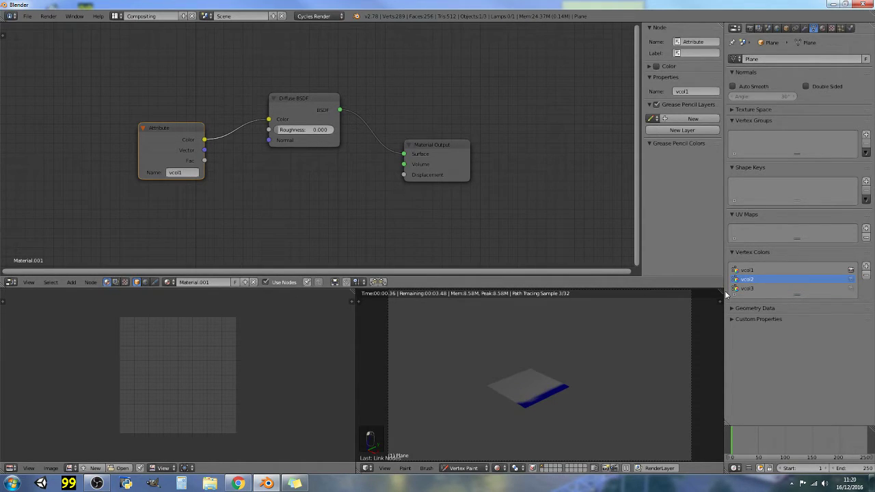
pyautogui.click(193, 172)
pyautogui.write('vcol2')
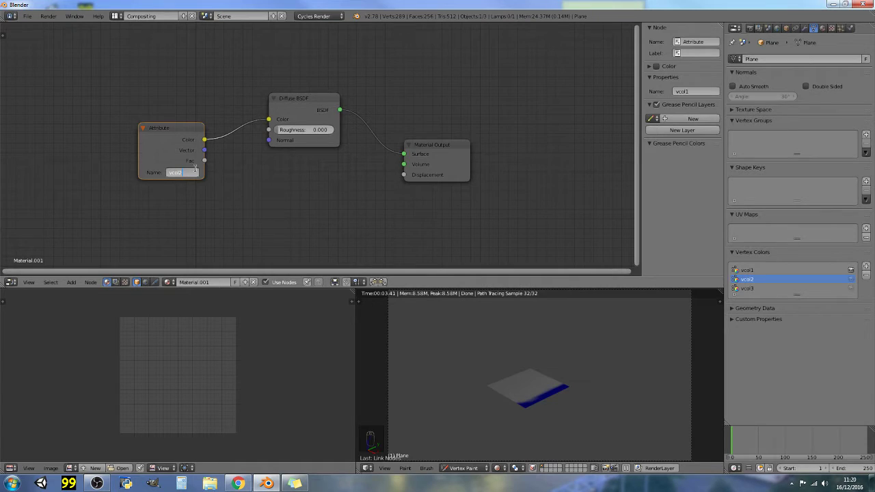
pyautogui.press('Return')
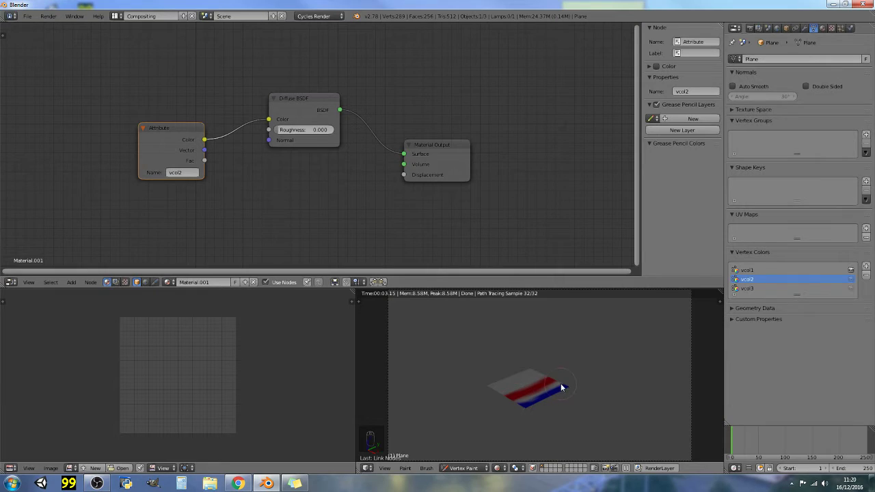
# Select the vcol3 vertex color layer, set the Attribute node's name to vcol3 and inspect the rendered plane up close
pyautogui.click(748, 289)
pyautogui.click(192, 171)
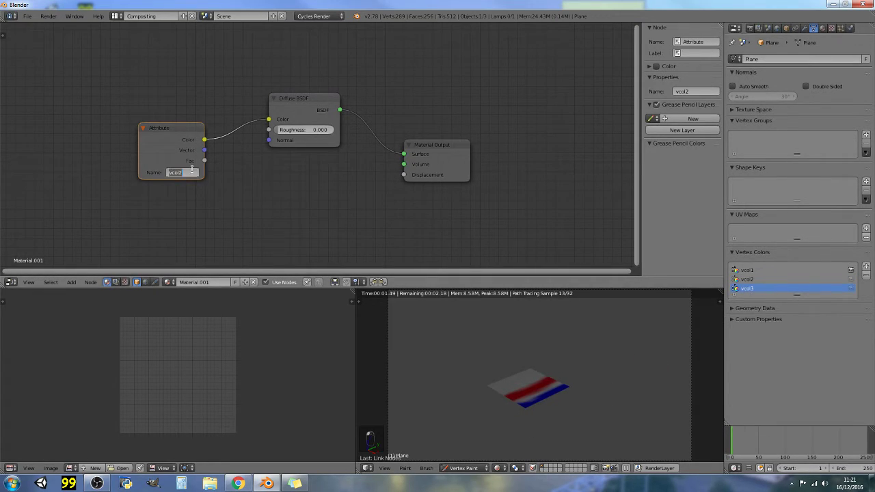
pyautogui.write('vcol3')
pyautogui.press('Return')
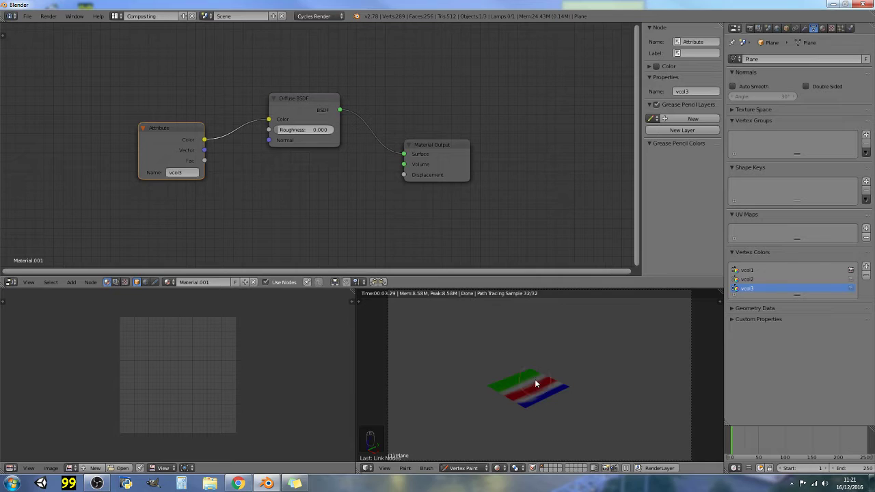
pyautogui.moveTo(535, 379); pyautogui.dragTo(531, 423, button='middle')
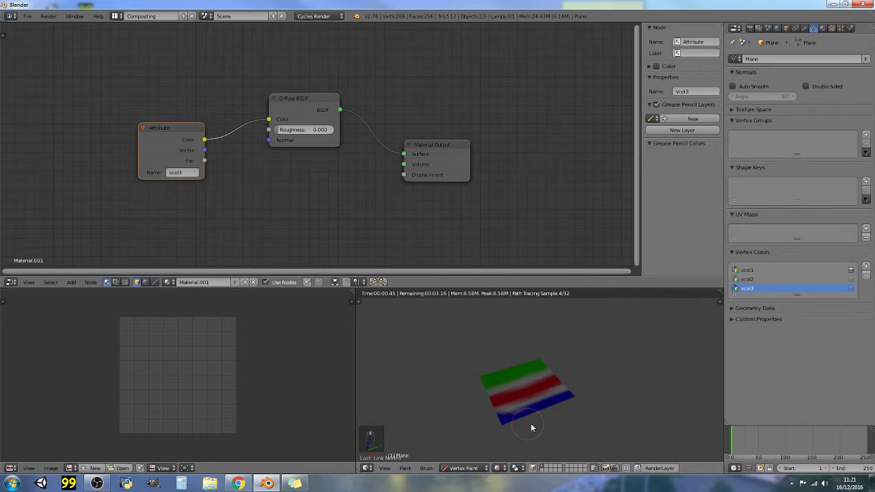
pyautogui.scroll(3, 527, 427)
pyautogui.scroll(-3, 512, 424)
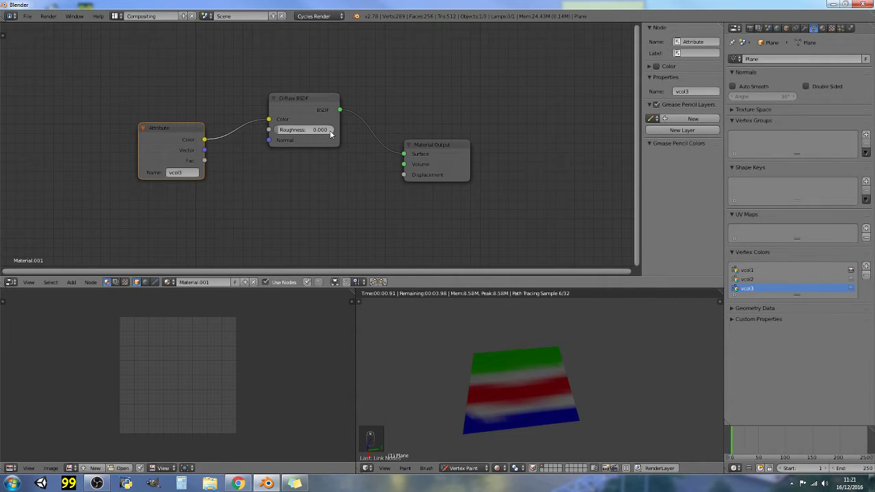
# Add a Transparent BSDF below the Diffuse BSDF and connect its output to the Material Output's Volume input
pyautogui.moveTo(438, 144); pyautogui.dragTo(446, 152)
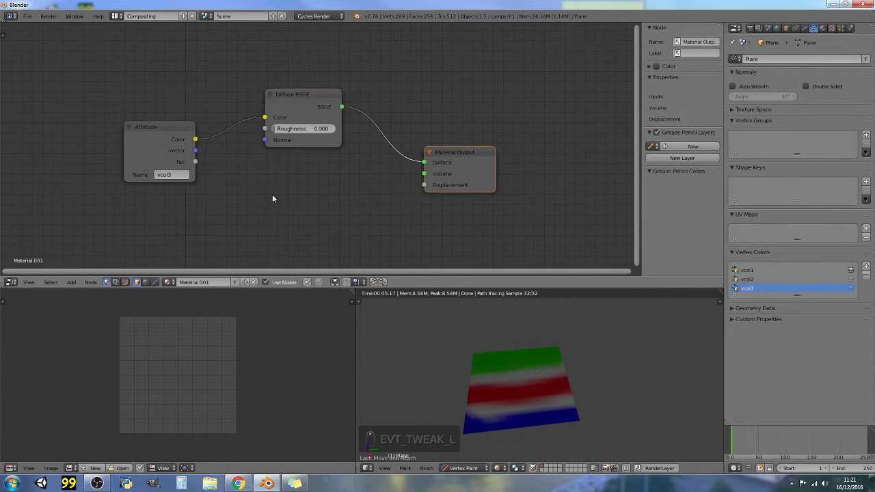
pyautogui.hotkey('shift', 'a')
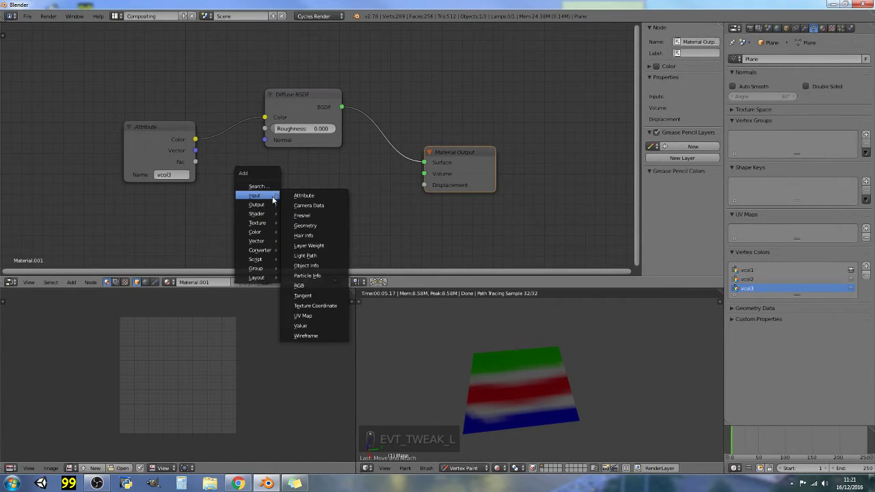
pyautogui.moveTo(267, 214)
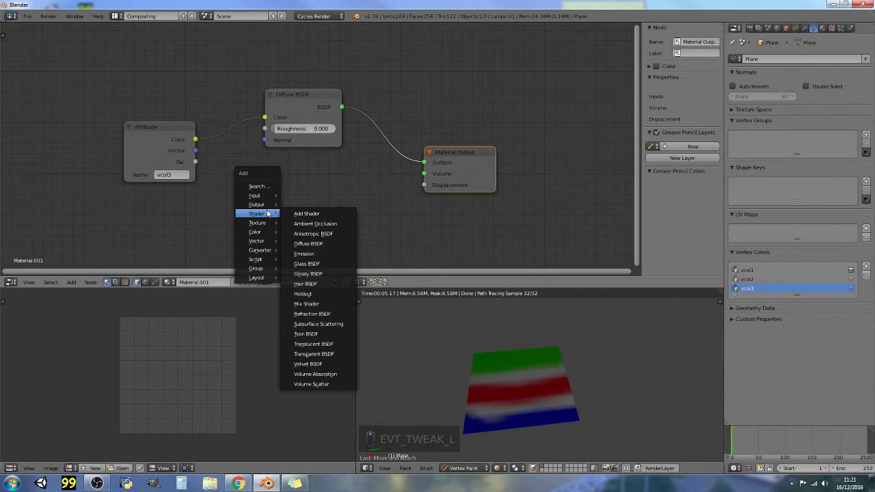
pyautogui.click(338, 353)
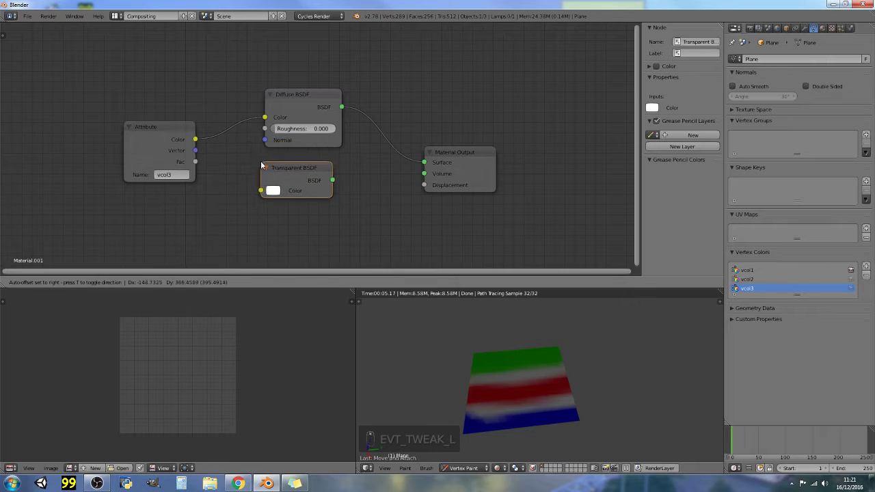
pyautogui.click(261, 166)
pyautogui.moveTo(333, 180); pyautogui.dragTo(404, 182)
pyautogui.moveTo(332, 180); pyautogui.dragTo(431, 176)
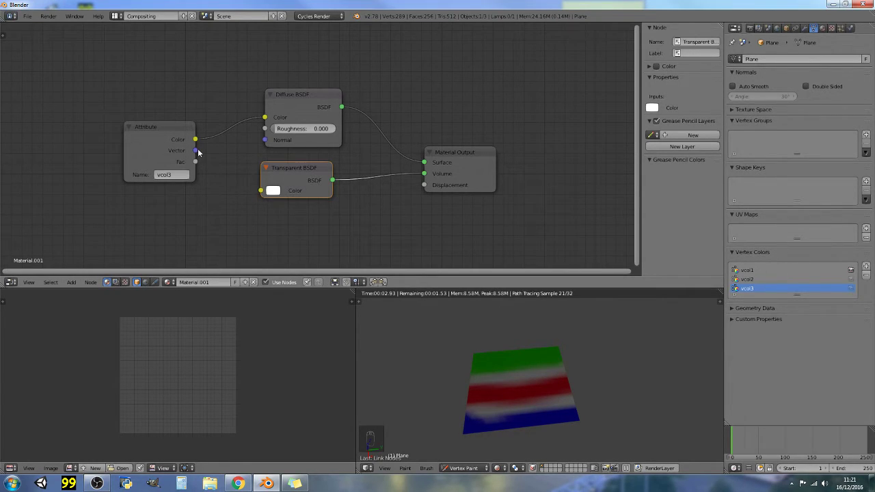
# Try feeding the Attribute node's Vector and Fac outputs into the Transparent BSDF's Color input
pyautogui.moveTo(199, 152); pyautogui.dragTo(256, 193)
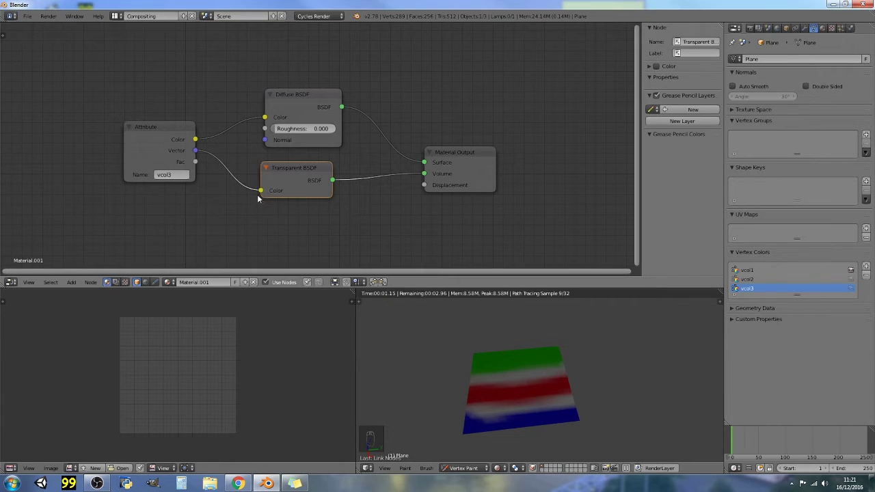
pyautogui.moveTo(260, 191); pyautogui.dragTo(281, 203)
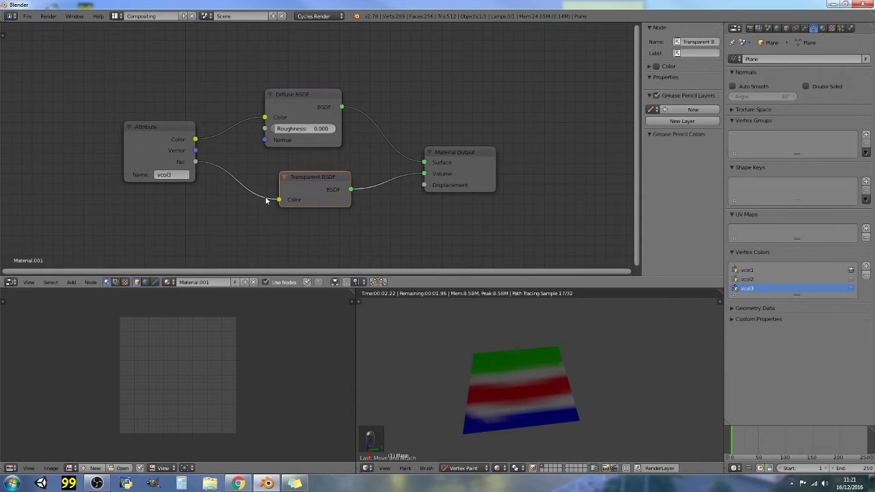
pyautogui.moveTo(278, 199); pyautogui.dragTo(253, 206)
pyautogui.scroll(-1, 253, 205)
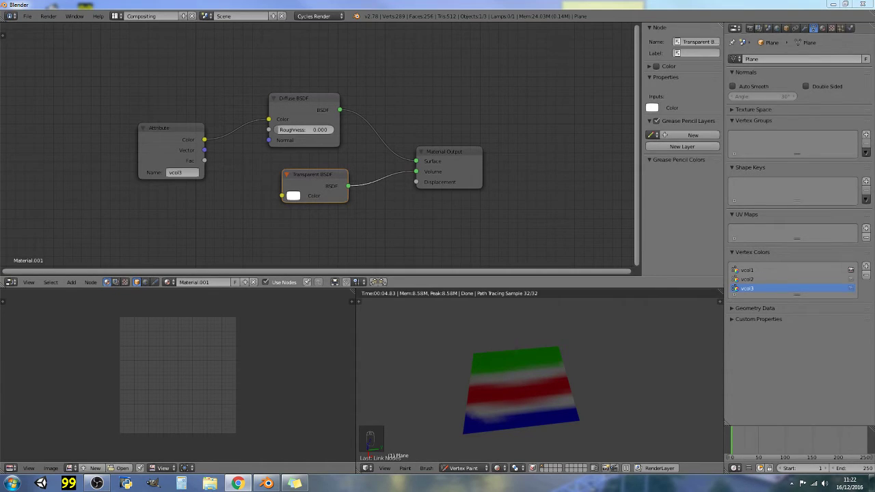
# Connect the Transparent BSDF to the Material Output's Surface and feed it the Attribute node's Color in place of the Diffuse BSDF
pyautogui.moveTo(309, 176); pyautogui.dragTo(294, 172)
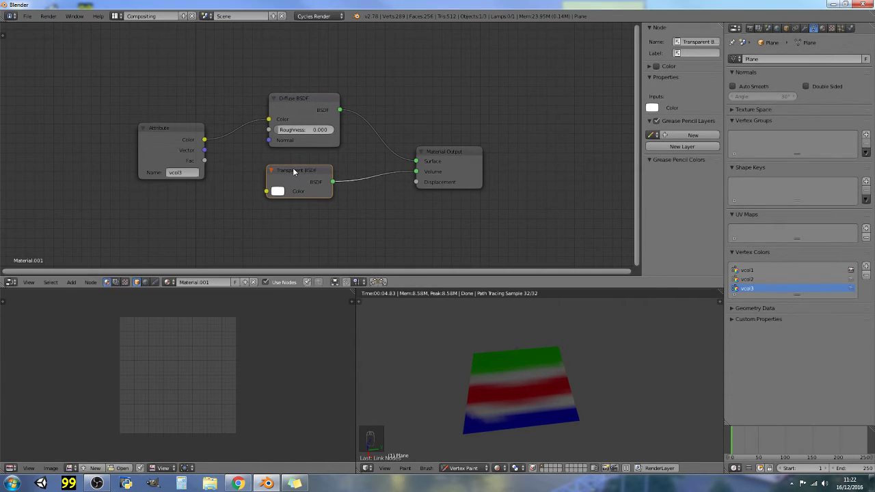
pyautogui.moveTo(417, 171)
pyautogui.mouseDown()
pyautogui.moveTo(360, 167)
pyautogui.moveTo(417, 161)
pyautogui.mouseUp()
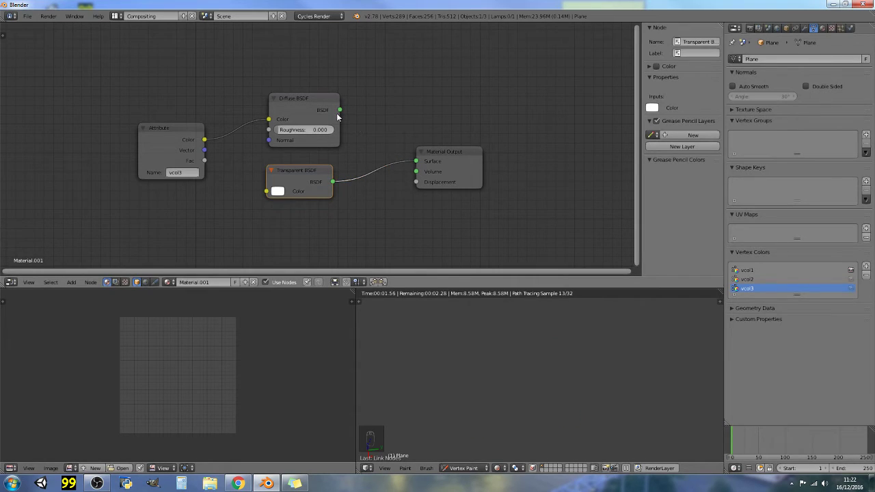
pyautogui.moveTo(268, 119); pyautogui.dragTo(265, 199)
pyautogui.moveTo(205, 141); pyautogui.dragTo(250, 190)
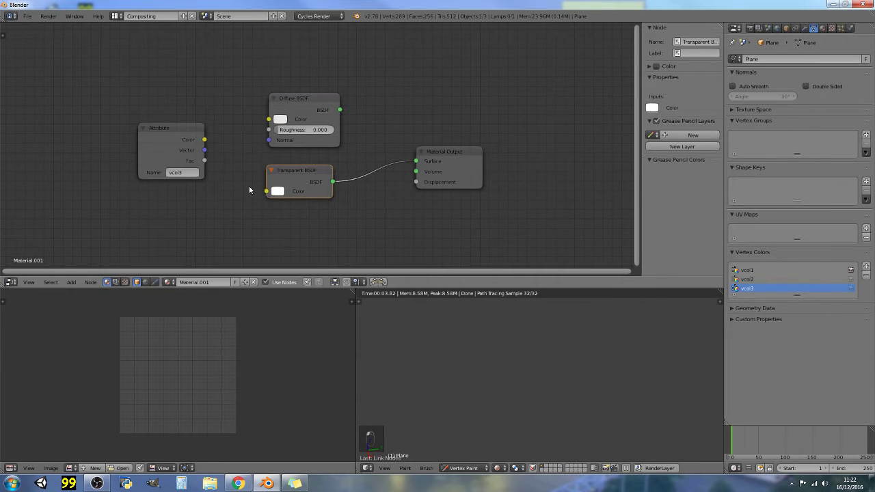
pyautogui.moveTo(205, 140); pyautogui.dragTo(263, 194)
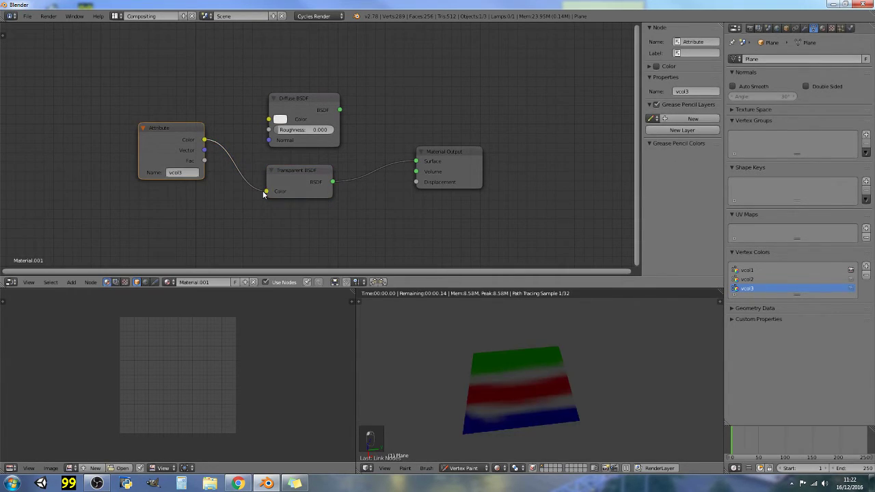
# Inspect the rendered plane up close and switch the 3D viewport to Material shading
pyautogui.scroll(4, 566, 394)
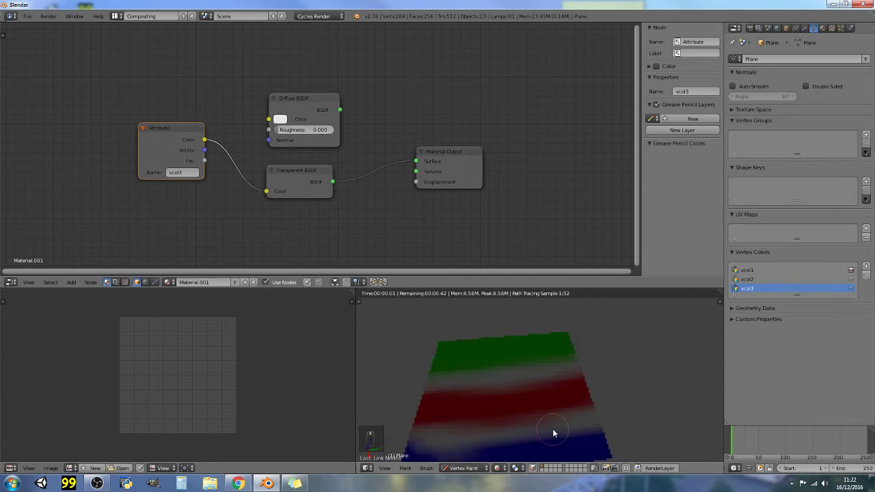
pyautogui.moveTo(531, 428); pyautogui.dragTo(498, 468, button='middle')
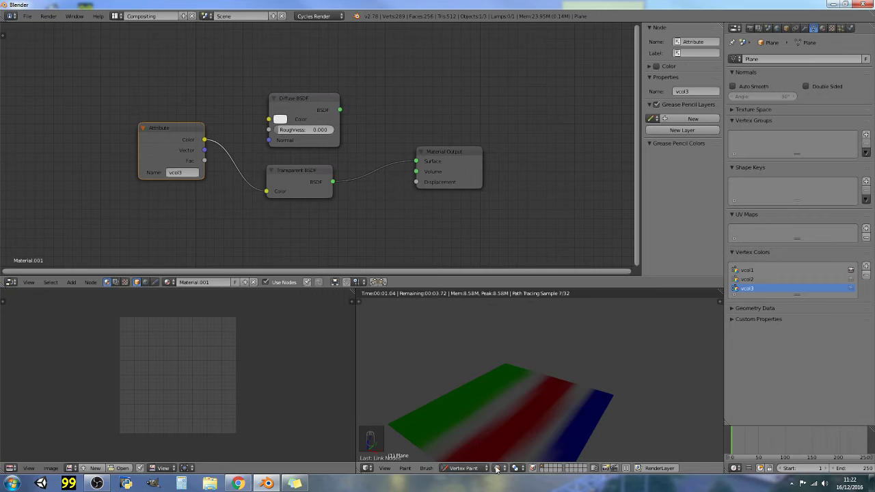
pyautogui.click(498, 469)
pyautogui.click(504, 420)
pyautogui.moveTo(504, 420)
pyautogui.mouseDown(button='middle')
pyautogui.moveTo(537, 431)
pyautogui.moveTo(547, 418)
pyautogui.mouseUp(button='middle')
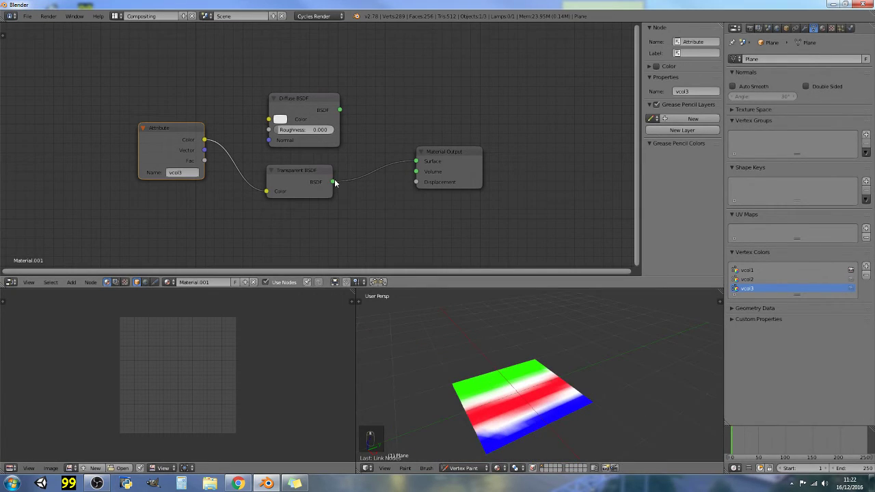
# Link the Transparent BSDF's output to the Diffuse BSDF's Roughness and the Diffuse BSDF's output to the Material Output's Surface
pyautogui.moveTo(333, 182); pyautogui.dragTo(283, 119)
pyautogui.moveTo(340, 110); pyautogui.dragTo(418, 172)
pyautogui.moveTo(327, 104); pyautogui.dragTo(353, 99)
pyautogui.moveTo(309, 119)
pyautogui.mouseDown()
pyautogui.moveTo(290, 124)
pyautogui.moveTo(309, 130)
pyautogui.mouseUp()
pyautogui.moveTo(417, 172)
pyautogui.mouseDown()
pyautogui.moveTo(404, 161)
pyautogui.moveTo(413, 163)
pyautogui.moveTo(403, 170)
pyautogui.mouseUp()
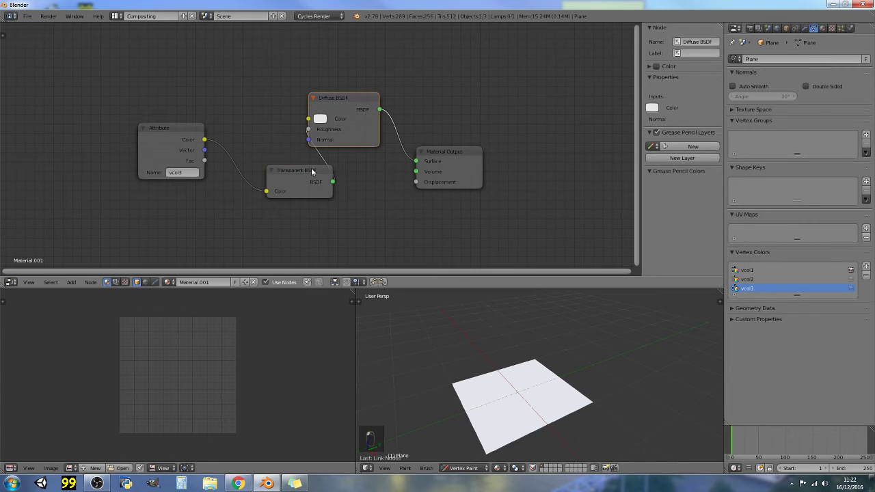
# Move the Transparent BSDF clear of the Diffuse BSDF and link the Attribute node's Color to the Diffuse BSDF's Color
pyautogui.moveTo(312, 172); pyautogui.dragTo(293, 176)
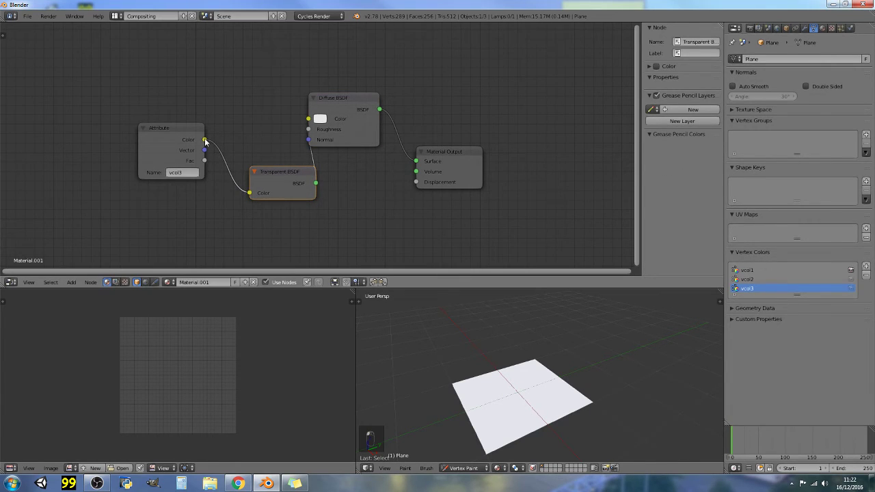
pyautogui.moveTo(205, 139); pyautogui.dragTo(309, 119)
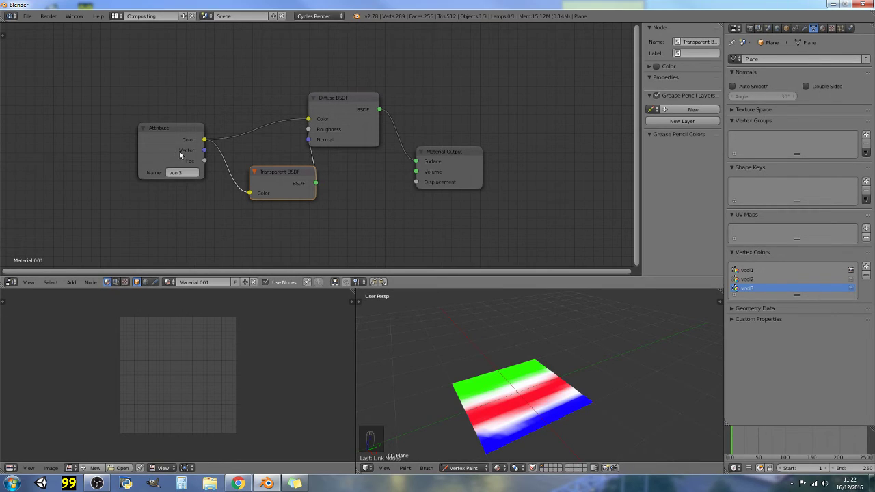
pyautogui.click(737, 121)
pyautogui.click(738, 121)
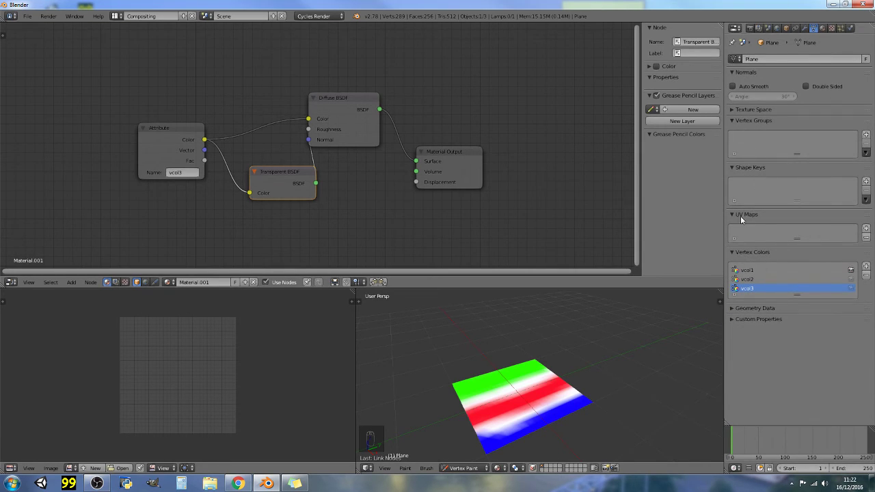
pyautogui.click(731, 307)
pyautogui.click(731, 308)
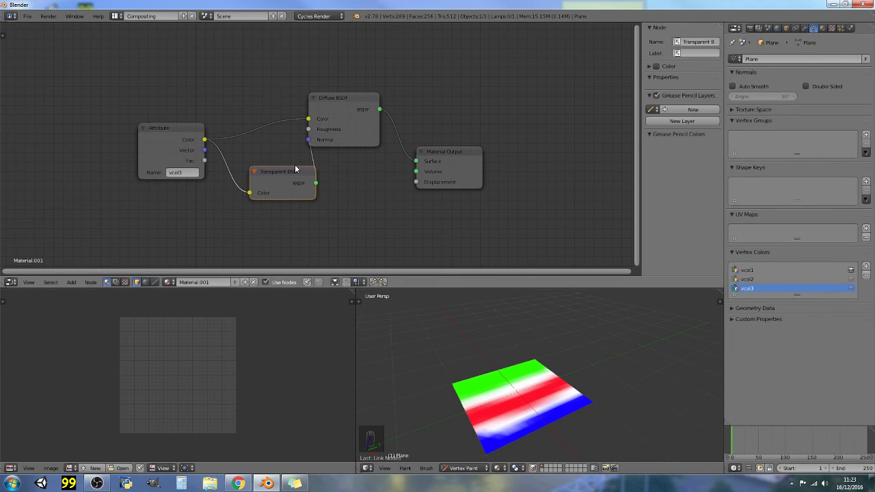
# Spread out the Attribute, Transparent BSDF, Diffuse BSDF and Material Output nodes so their links are easy to follow
pyautogui.moveTo(295, 169); pyautogui.dragTo(266, 161)
pyautogui.moveTo(335, 98); pyautogui.dragTo(367, 93)
pyautogui.moveTo(459, 152); pyautogui.dragTo(532, 168)
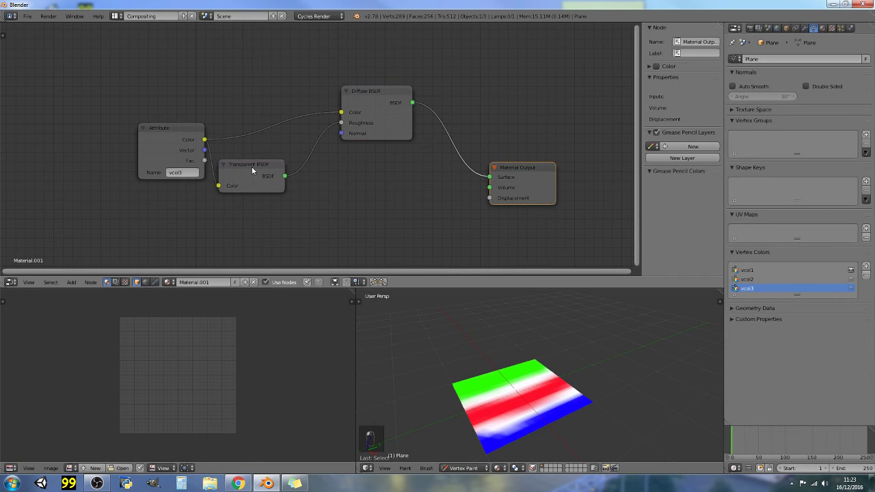
pyautogui.moveTo(253, 171); pyautogui.dragTo(270, 165)
pyautogui.moveTo(161, 128); pyautogui.dragTo(140, 132)
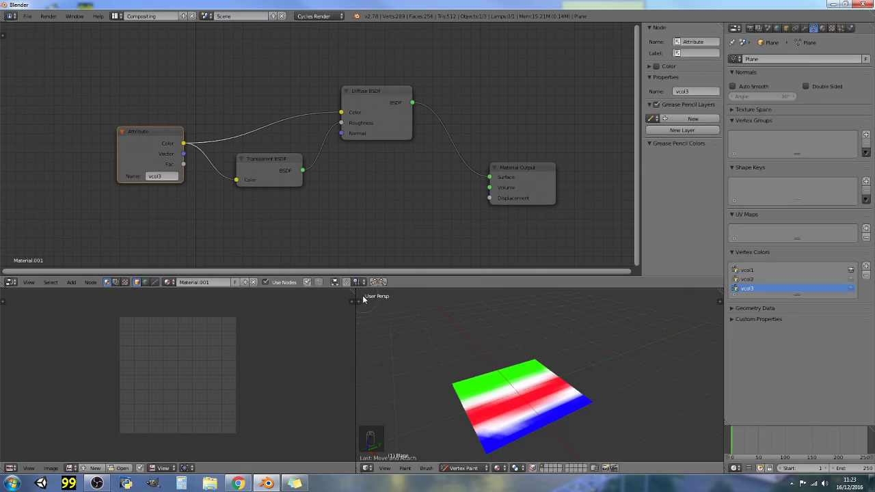